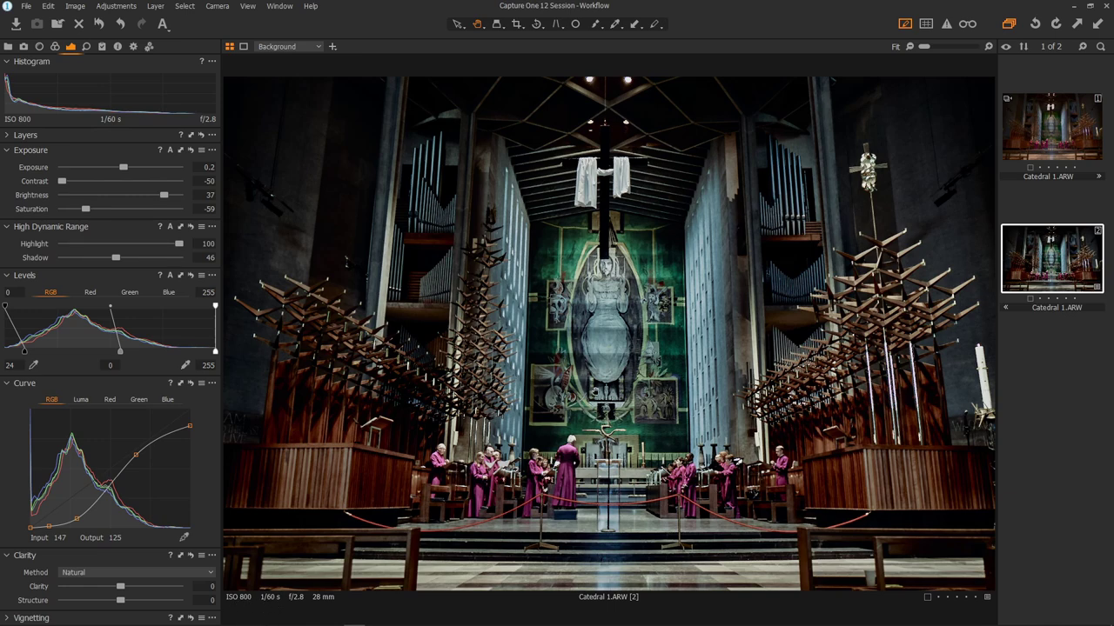
Zoom to 67% and back to Fit, then display the unedited original Catedral 1.ARW [1]
scroll(494, 357, "up", 5)
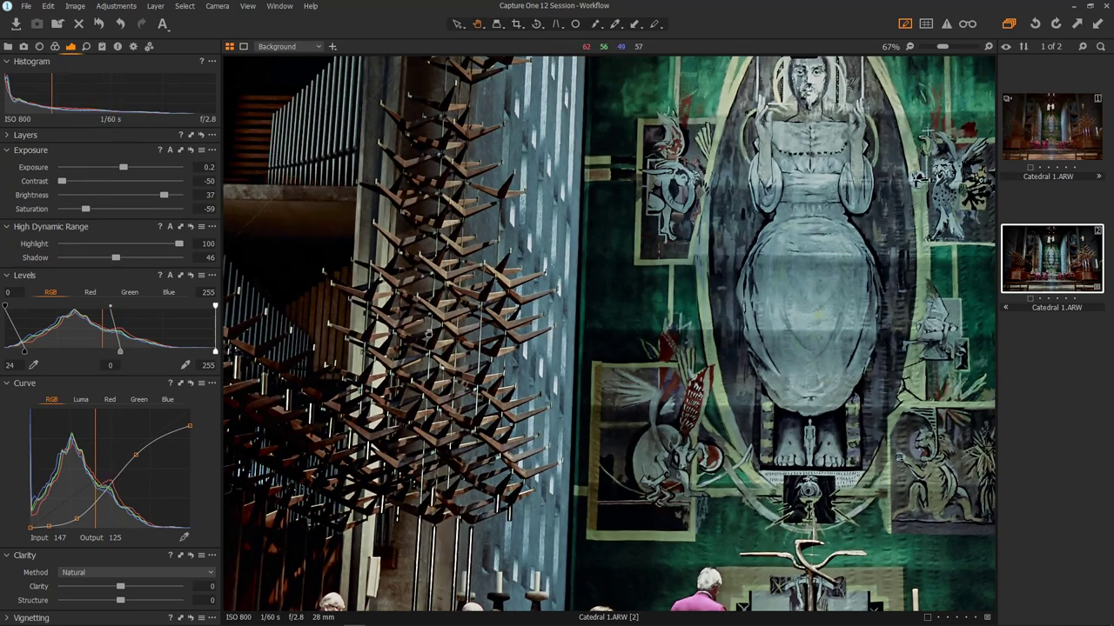
scroll(564, 397, "down", 5)
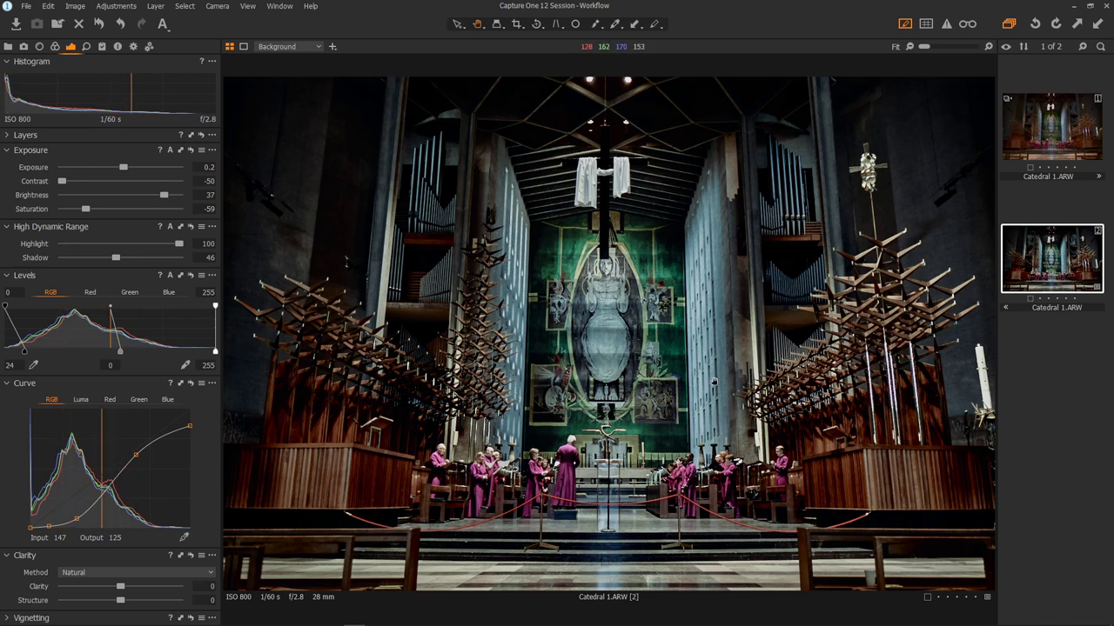
left_click(1021, 146)
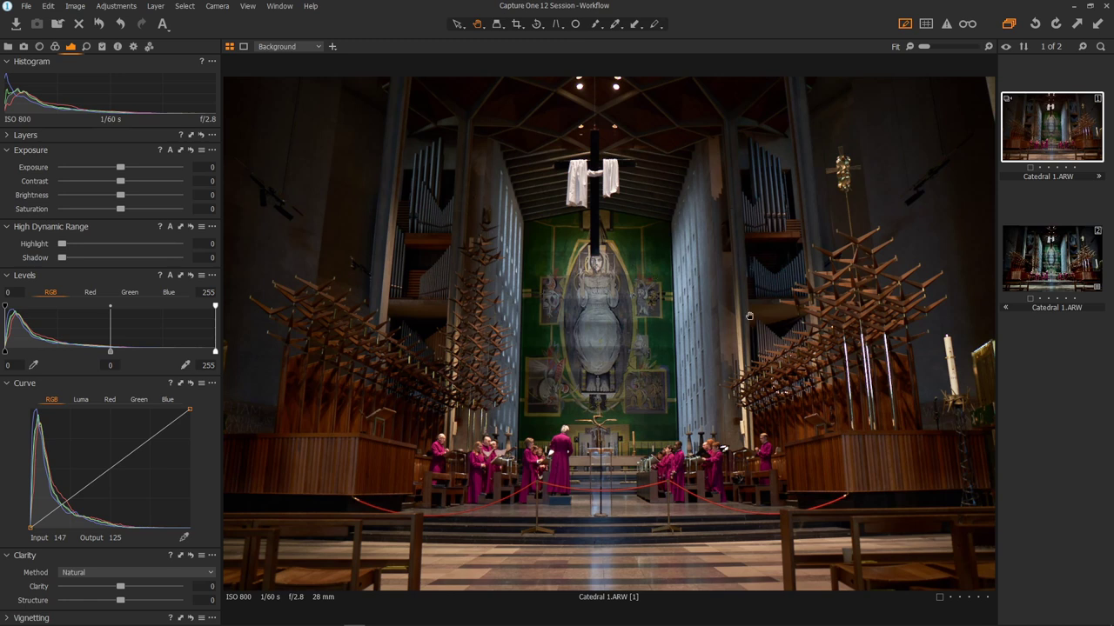
Return to edited variant [2] and show its Color tools, White Balance 3645 K, Tint -0.3
left_click(1036, 273)
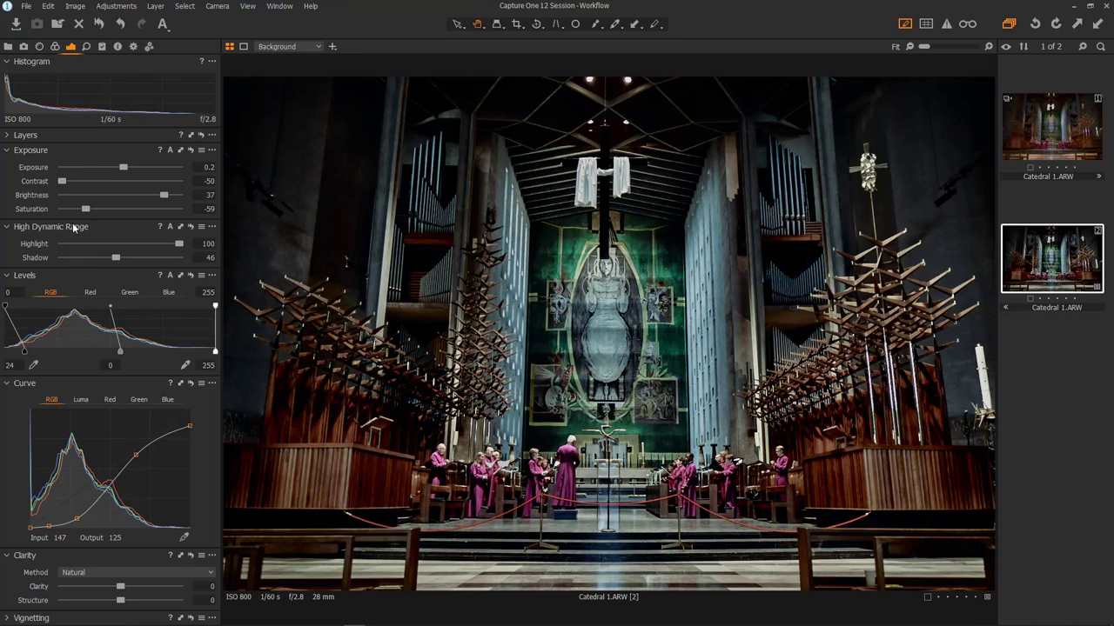
left_click(8, 137)
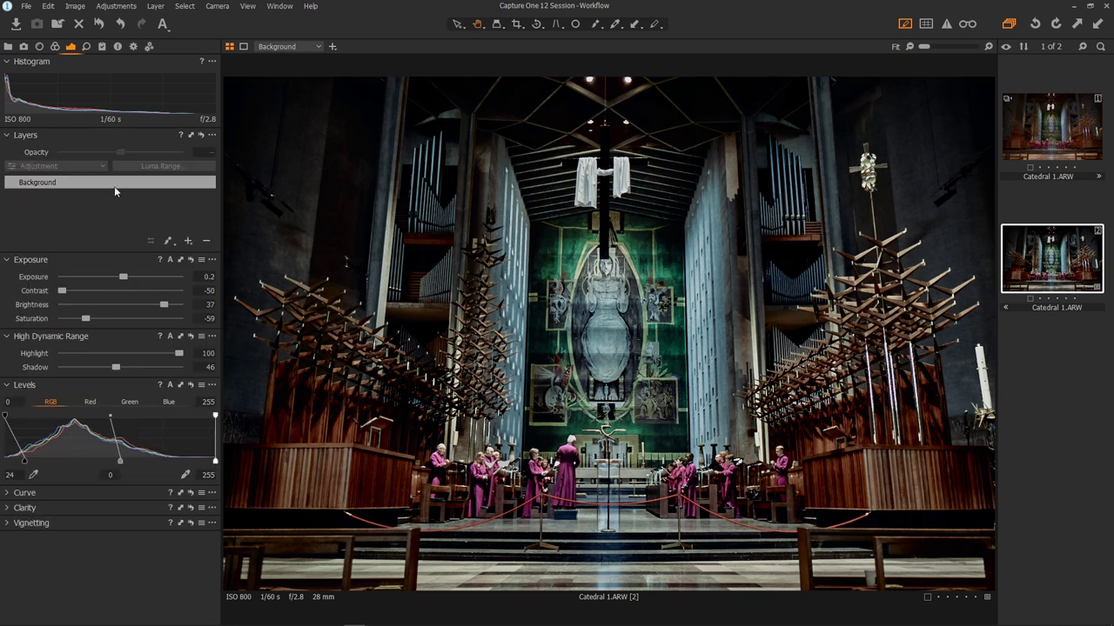
left_click(8, 136)
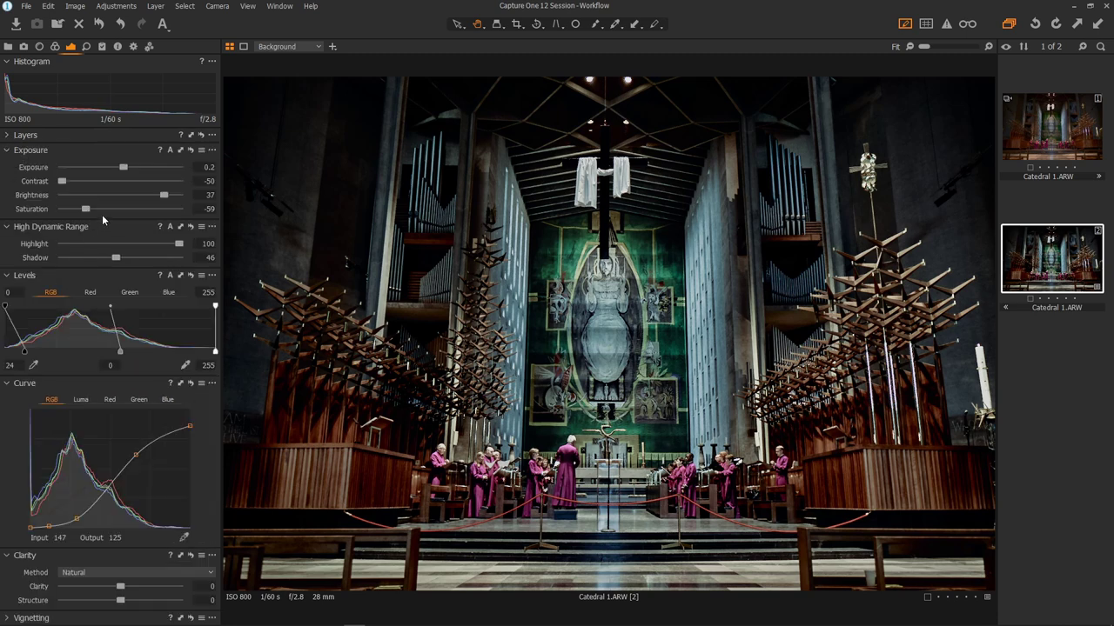
left_click(55, 46)
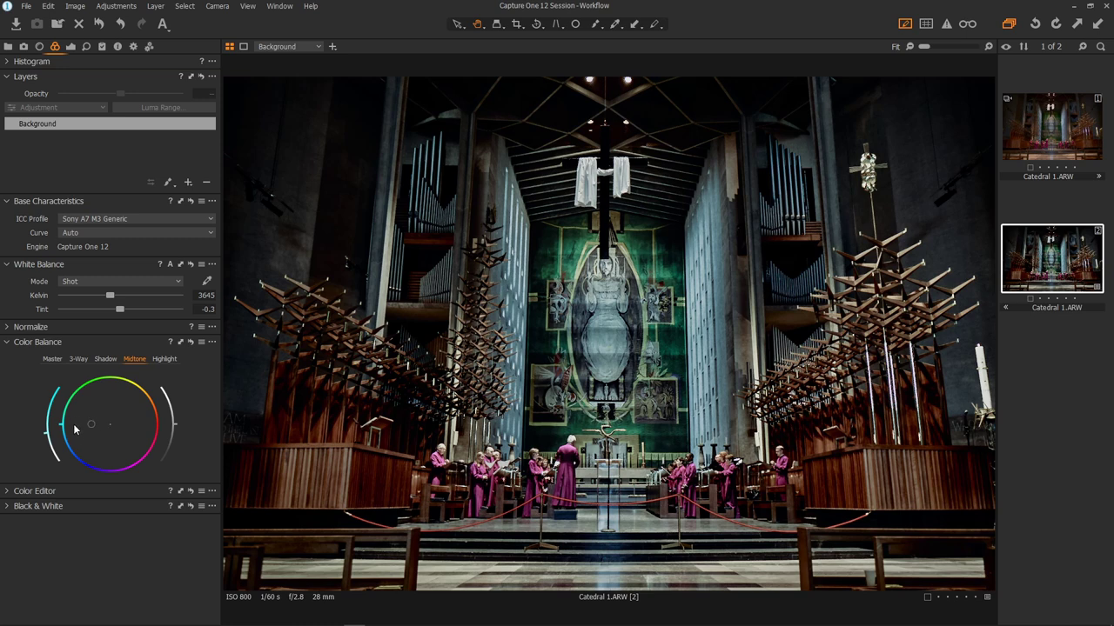
Review the Shadow and Highlight colour balance, then return to the Exposure tools
left_click(105, 360)
left_click(162, 360)
left_click(71, 47)
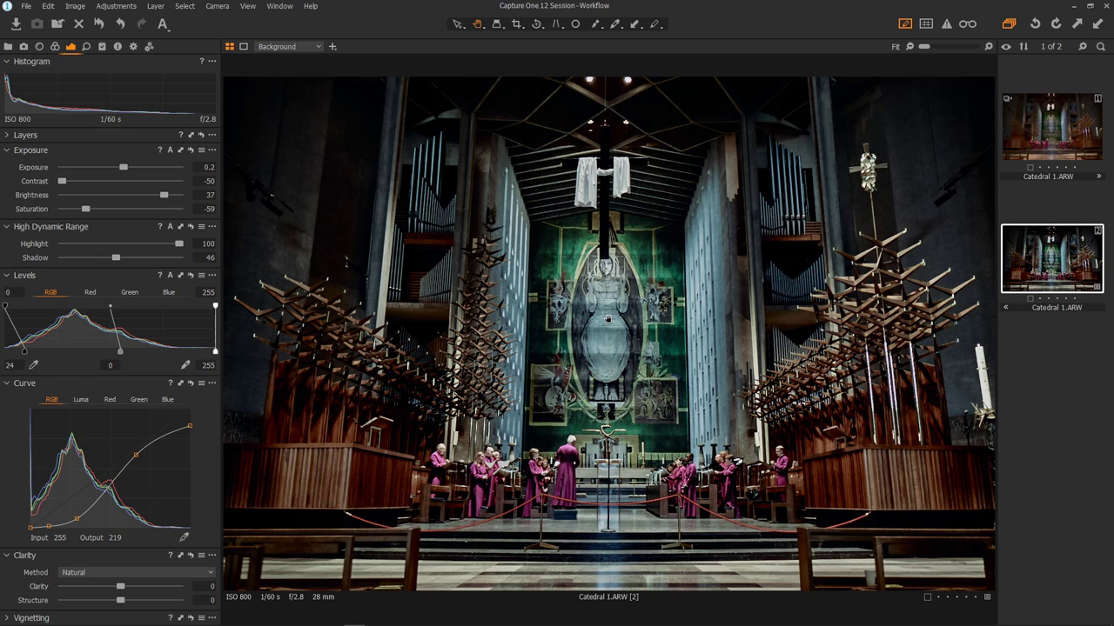
left_click(1057, 145)
left_click(1041, 251)
In Color Editor (Advanced), inspect the green, blue and purple colour-range corrections of variant [2]
left_click(54, 46)
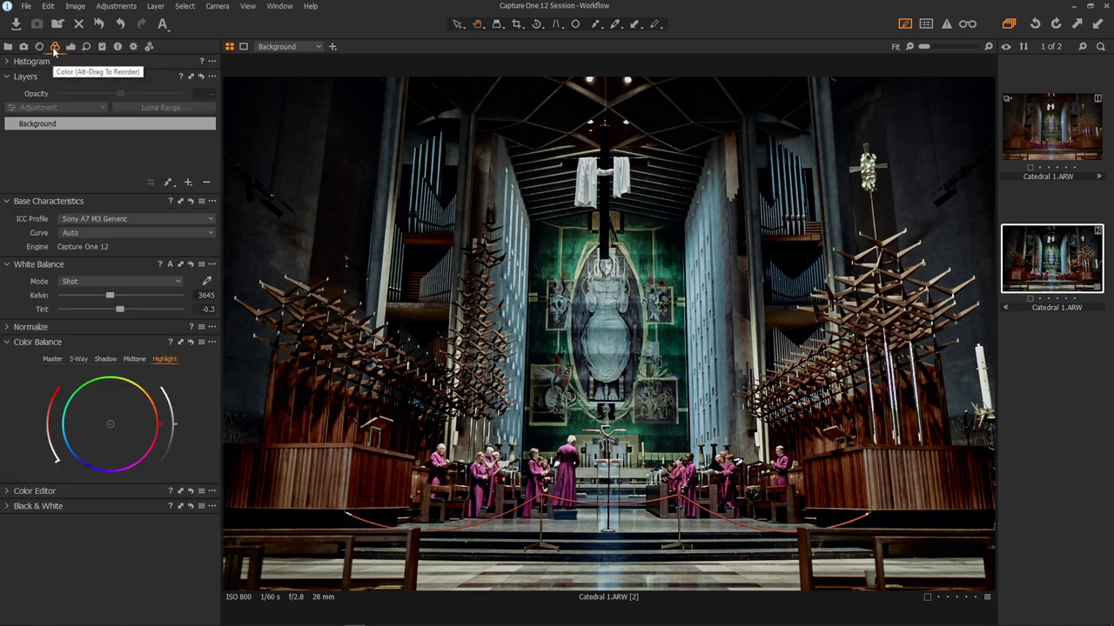
left_click(73, 490)
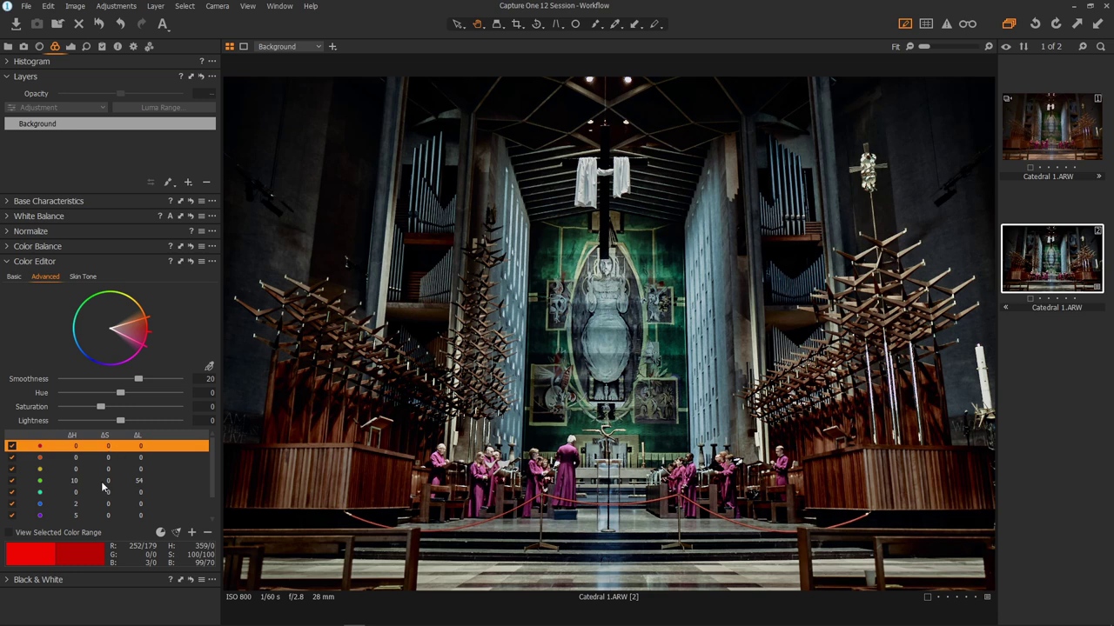
left_click(99, 479)
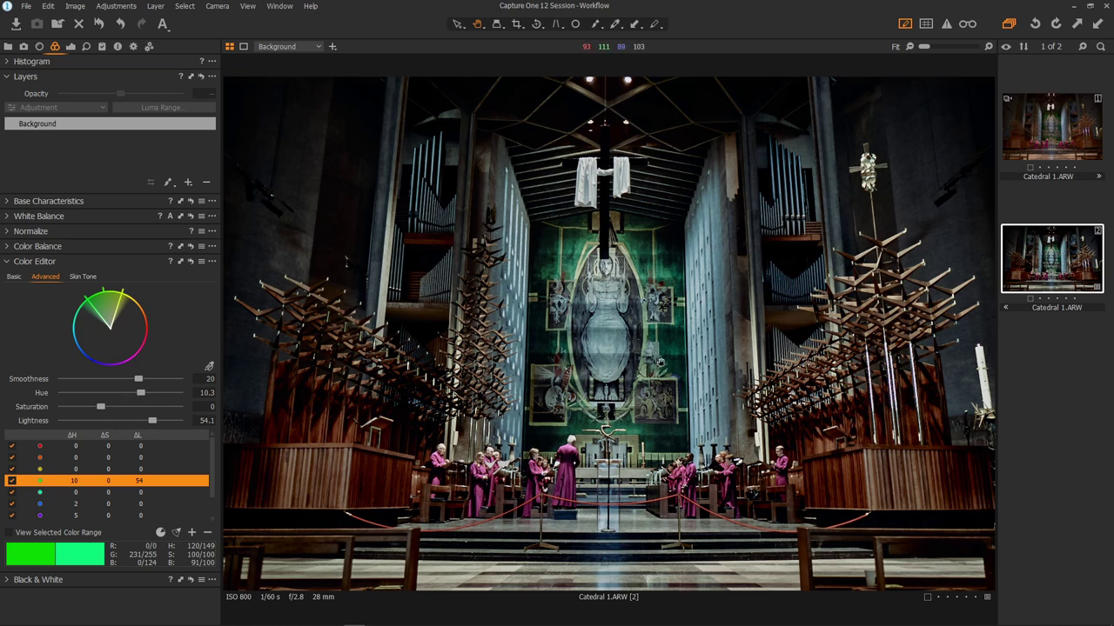
left_click(99, 504)
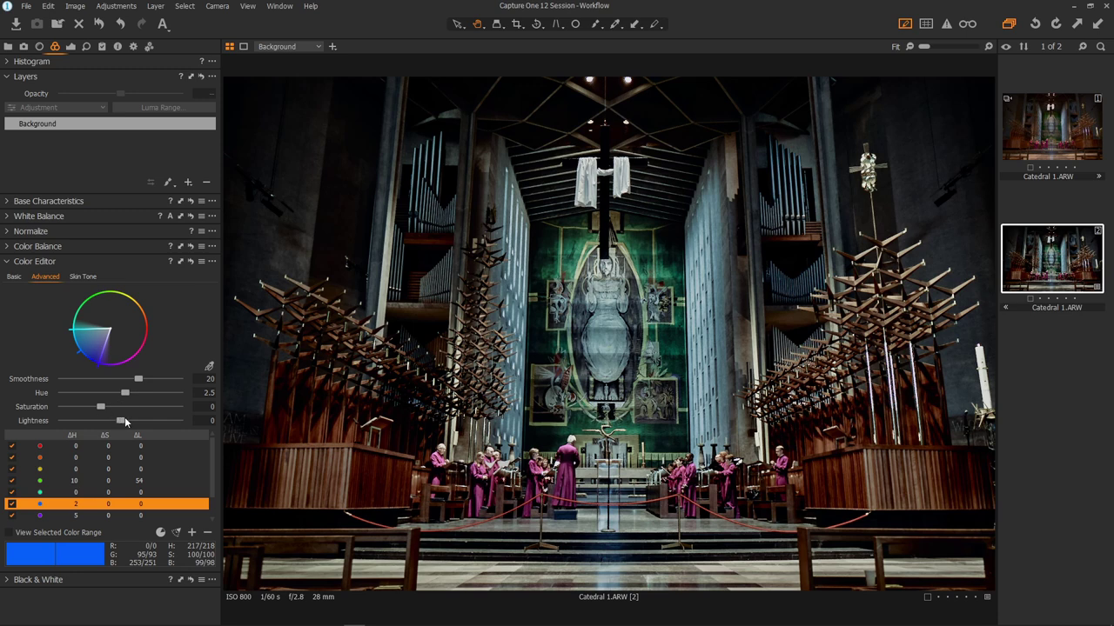
left_click(77, 517)
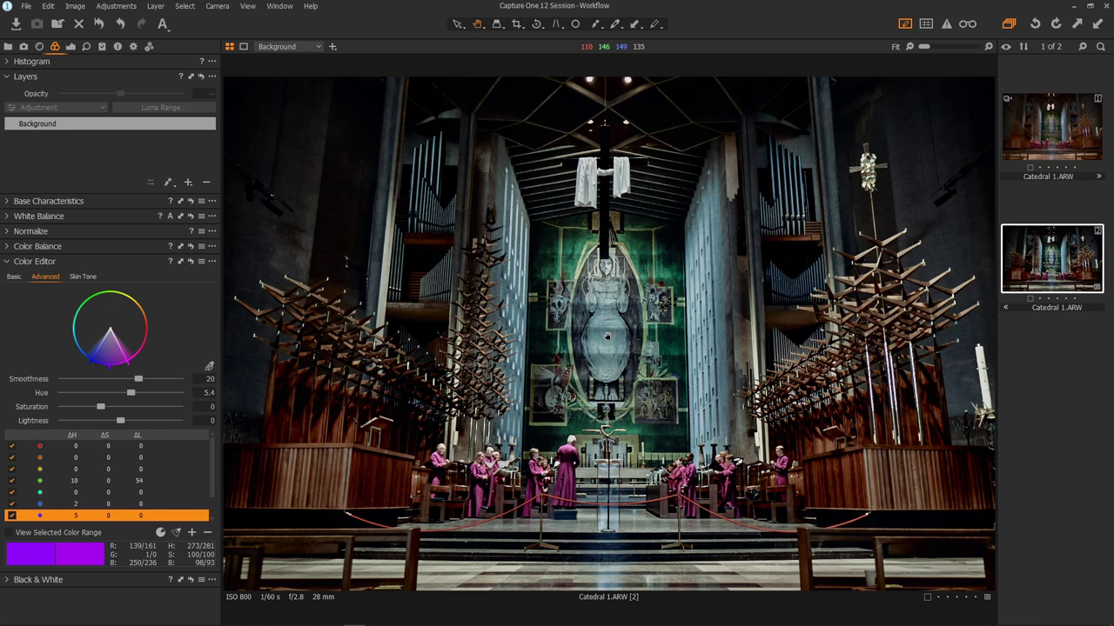
Show the Edit With editors for variant [2], including Affinity Photo, Paint and Windows Photo Viewer
right_click(1049, 265)
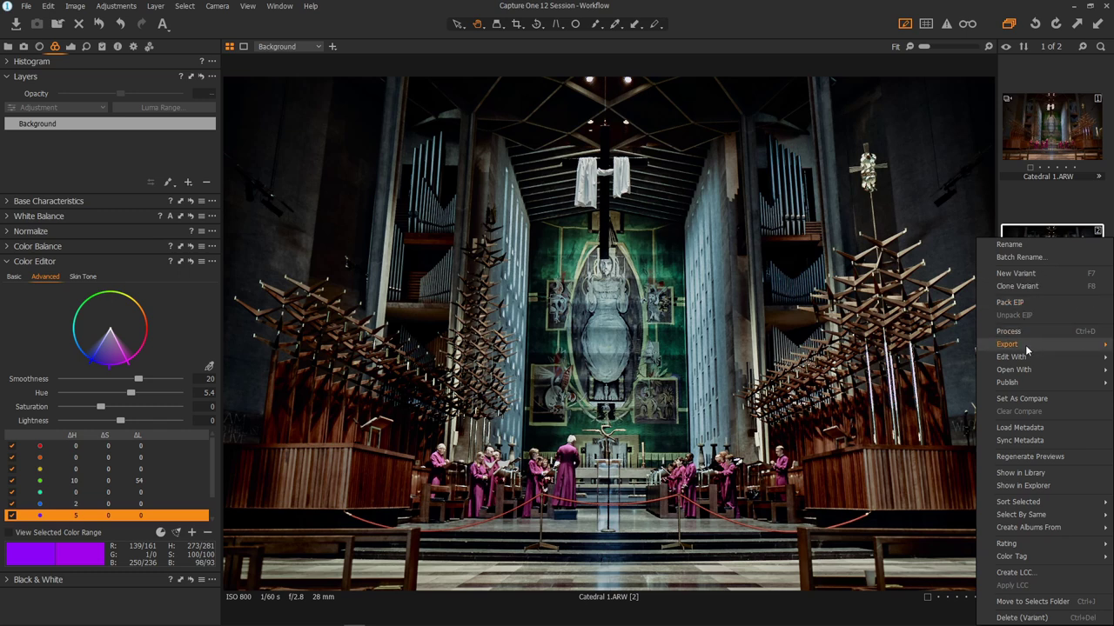
mouse_move(1025, 358)
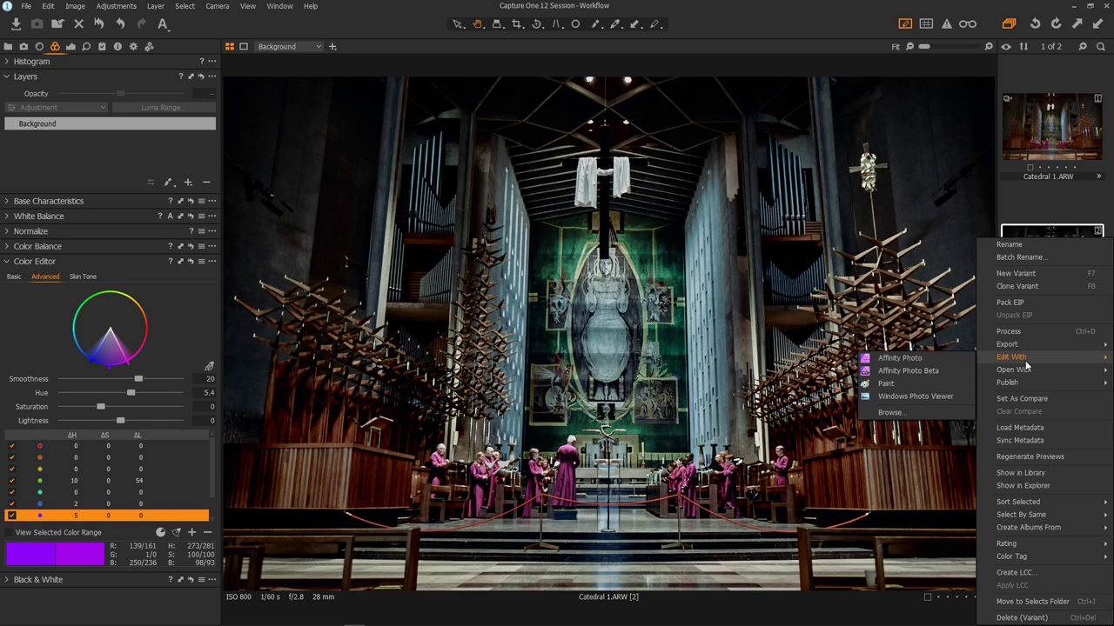
left_click(1044, 201)
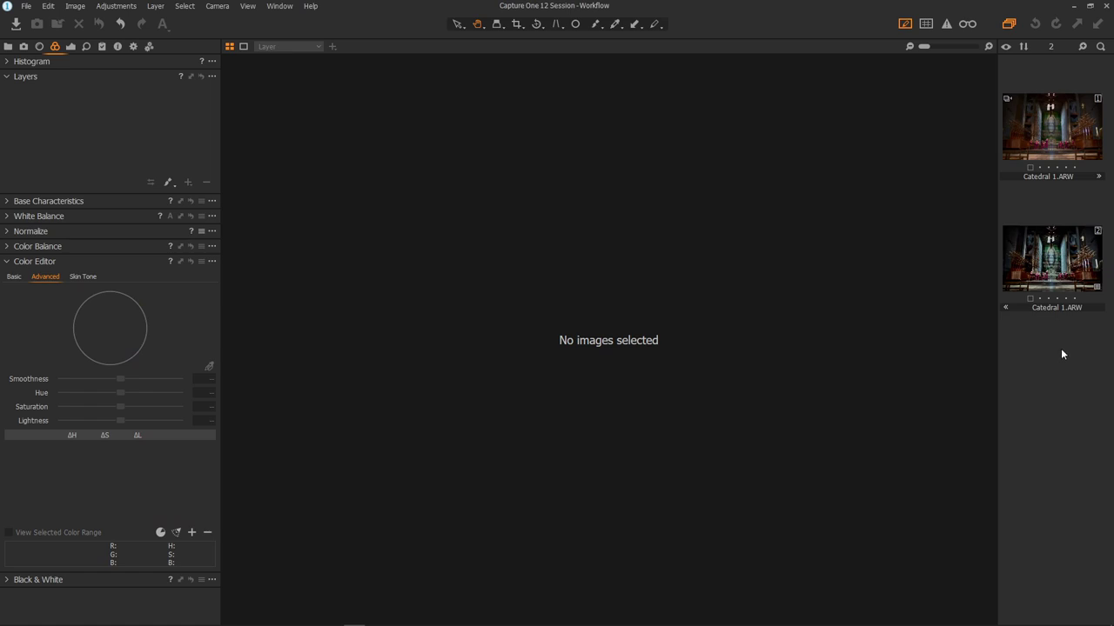
right_click(1046, 269)
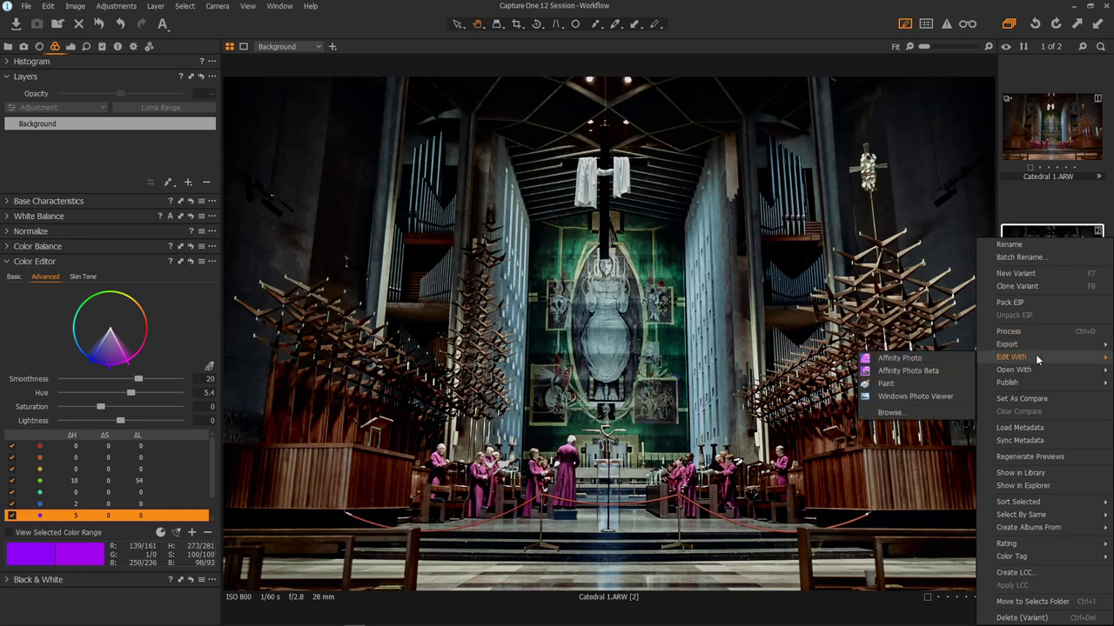
Check the Affinity Photo export settings, keeping TIFF 16 bit uncompressed, then cancel without sending
left_click(905, 359)
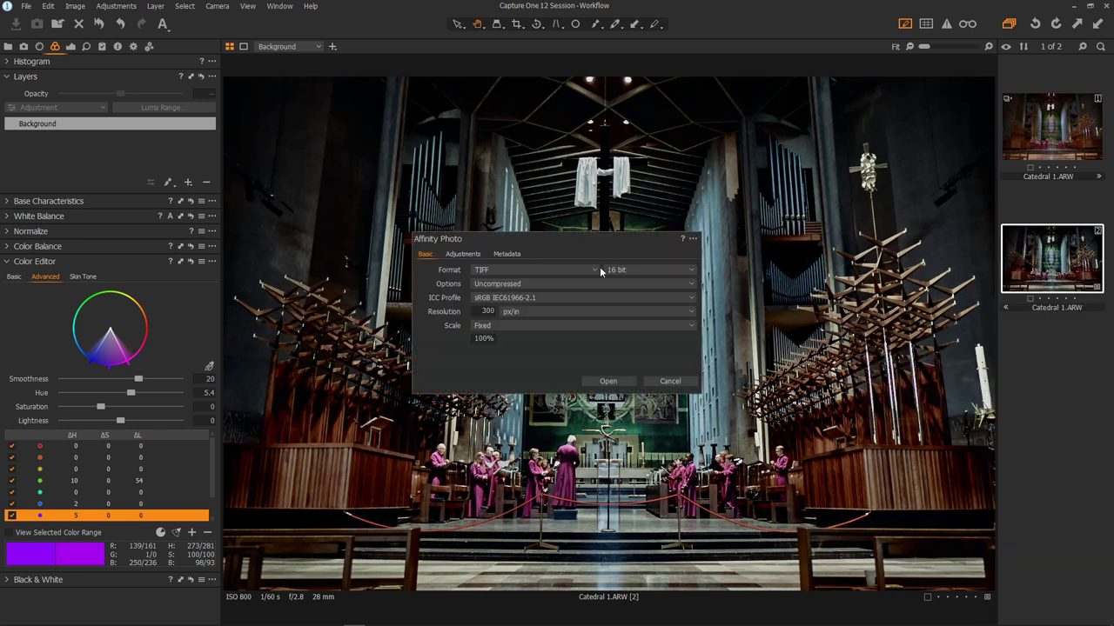
left_click(594, 270)
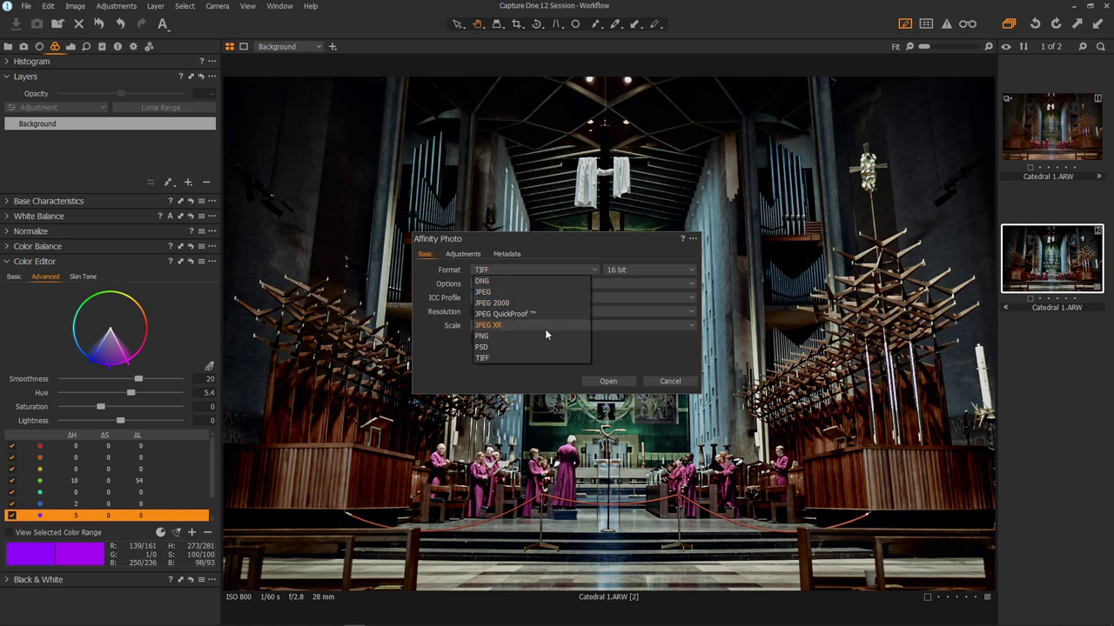
left_click(549, 358)
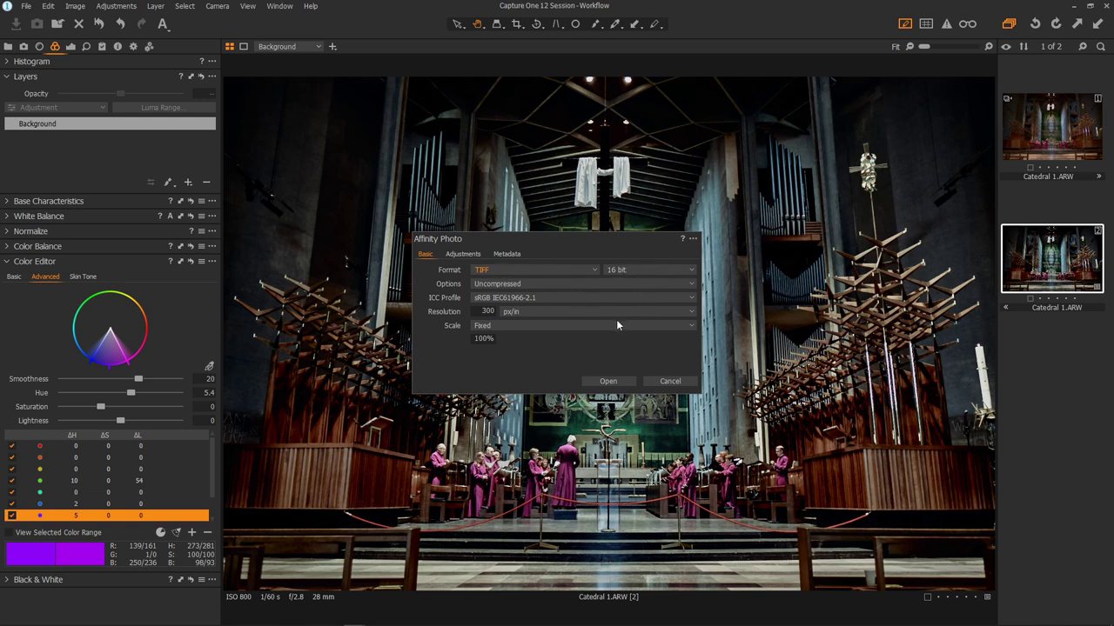
left_click(672, 381)
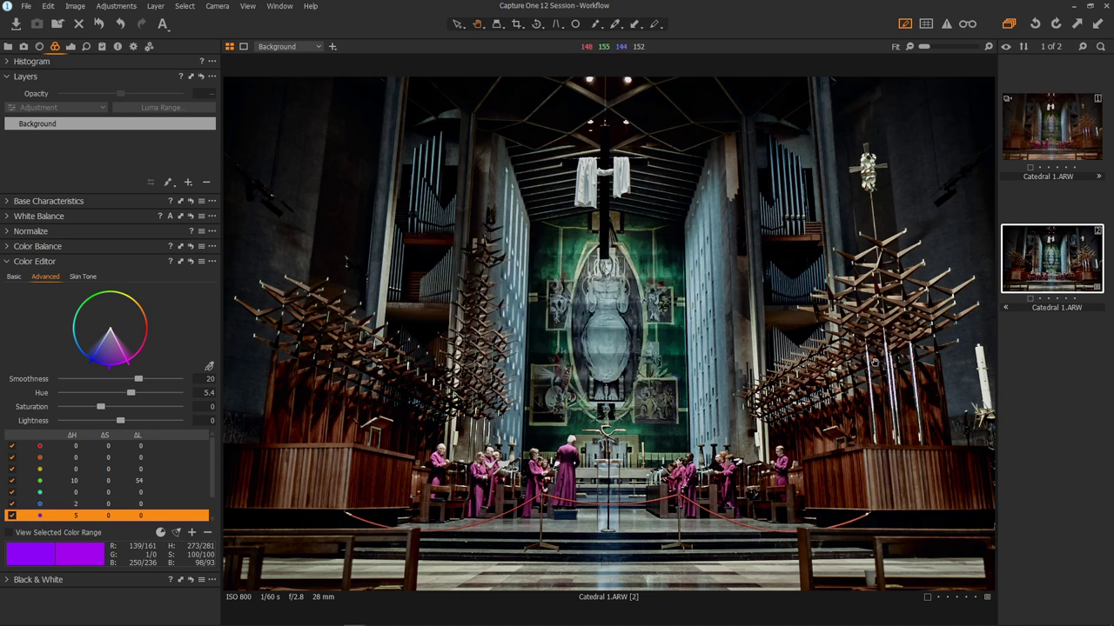
right_click(1041, 270)
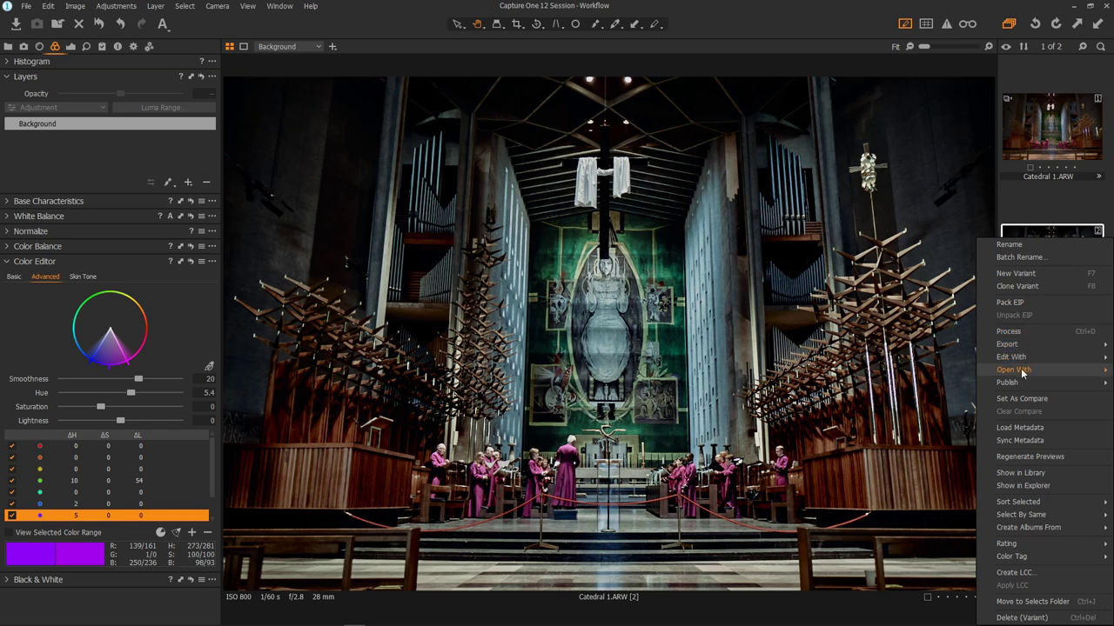
mouse_move(1020, 368)
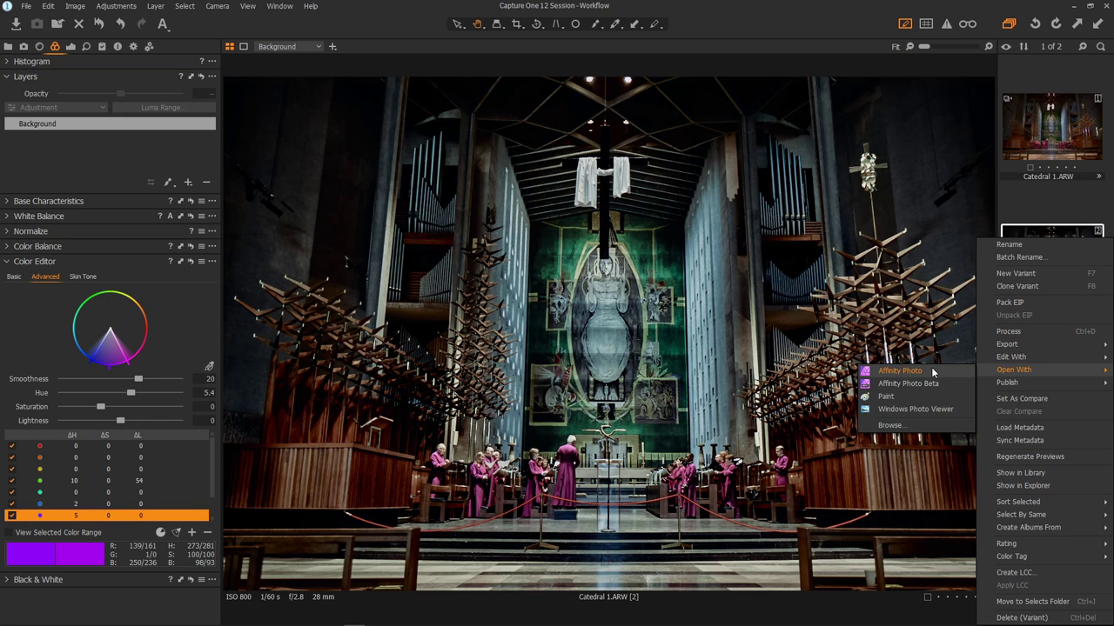
left_click(1054, 210)
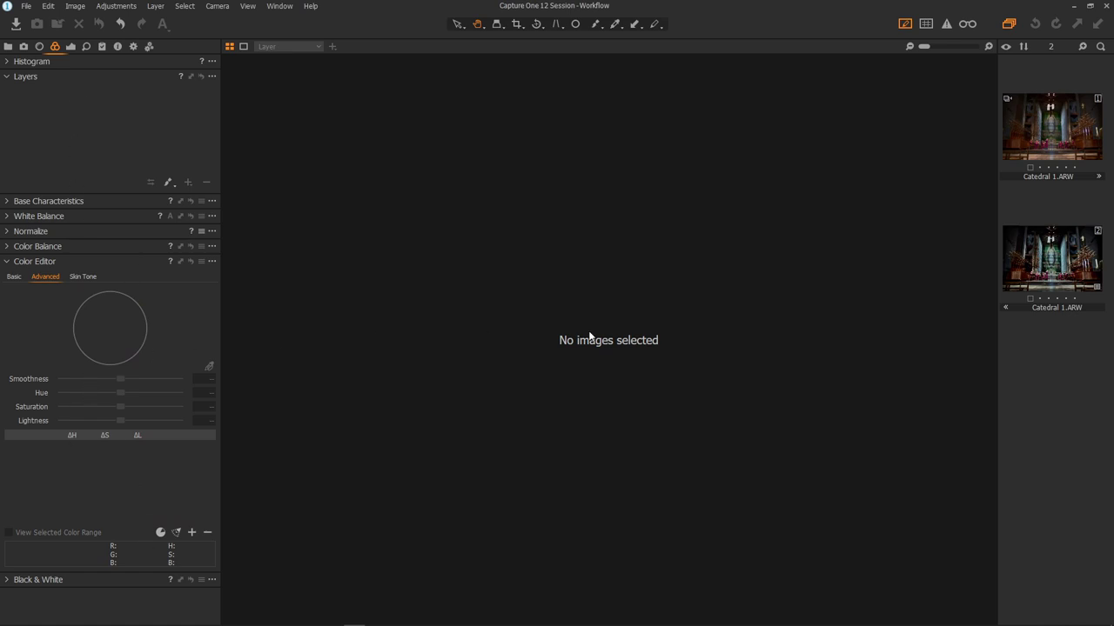
left_click(1065, 280)
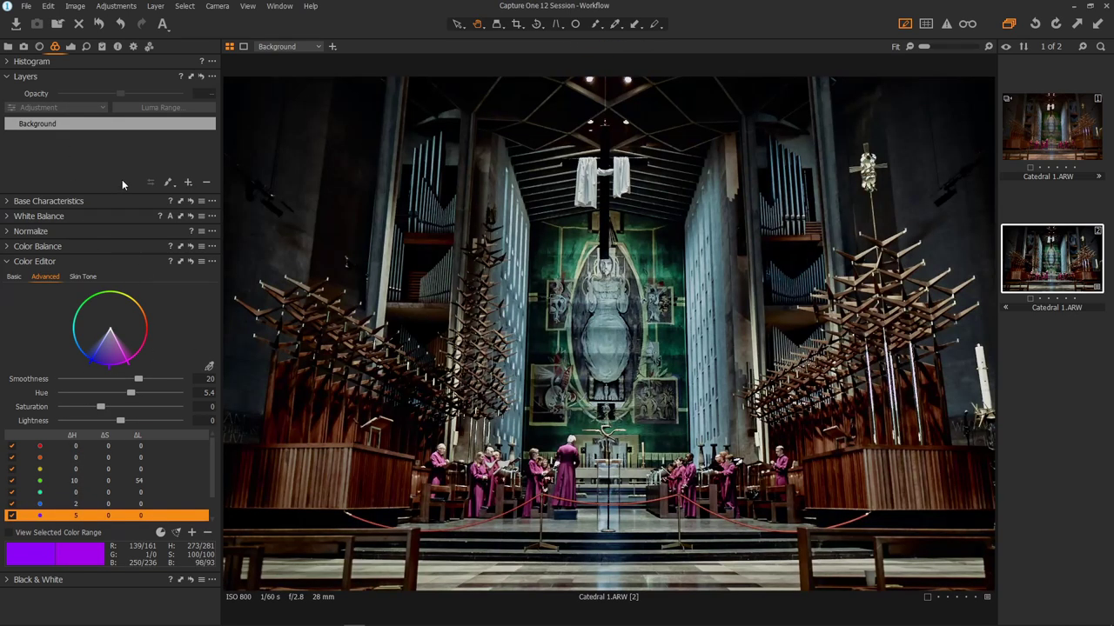
Return to the Exposure tools, select original variant [1], and show its external editor options
left_click(70, 48)
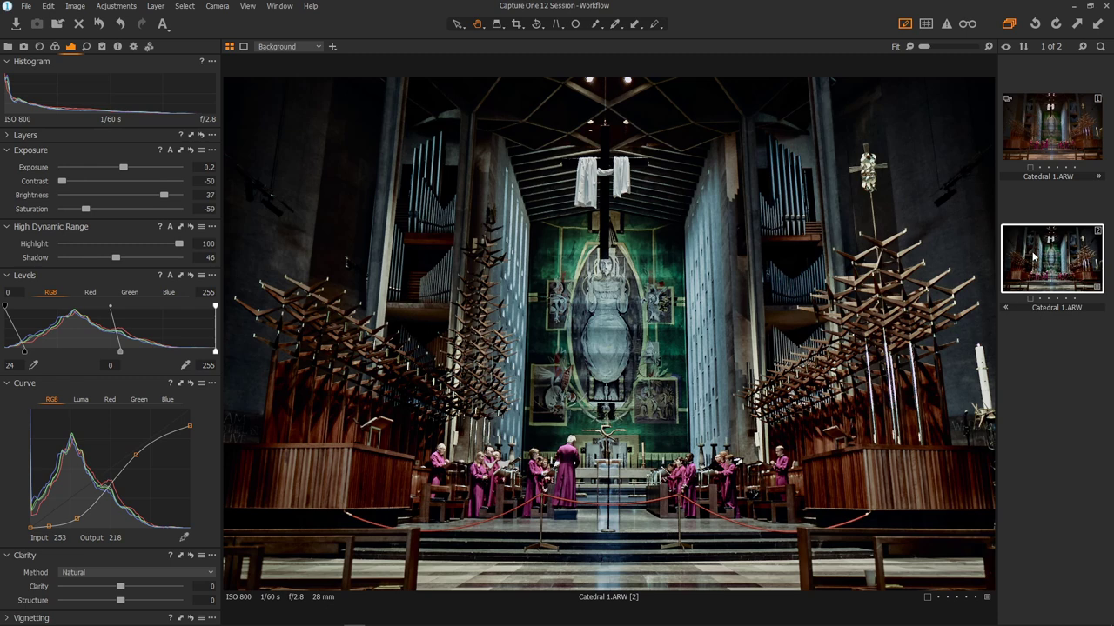
left_click(1049, 151)
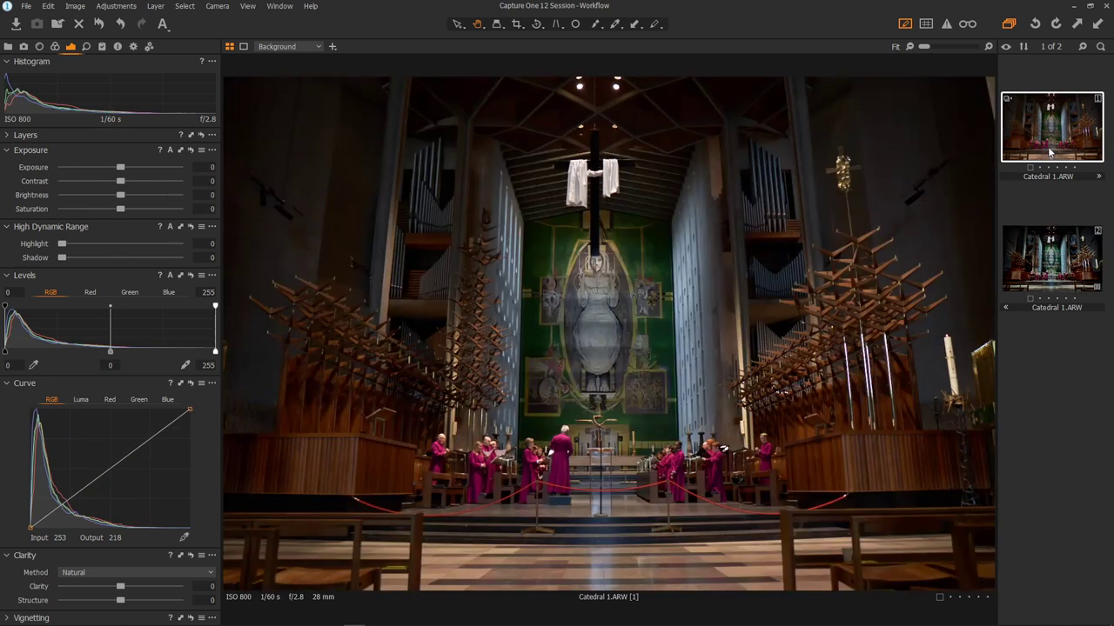
right_click(1049, 142)
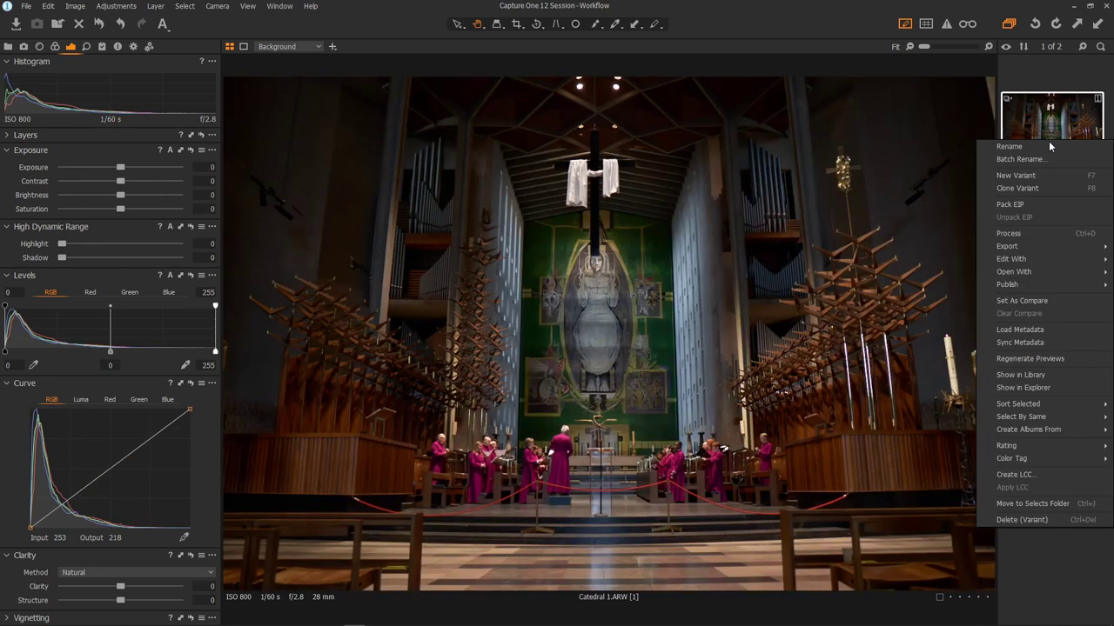
mouse_move(1035, 270)
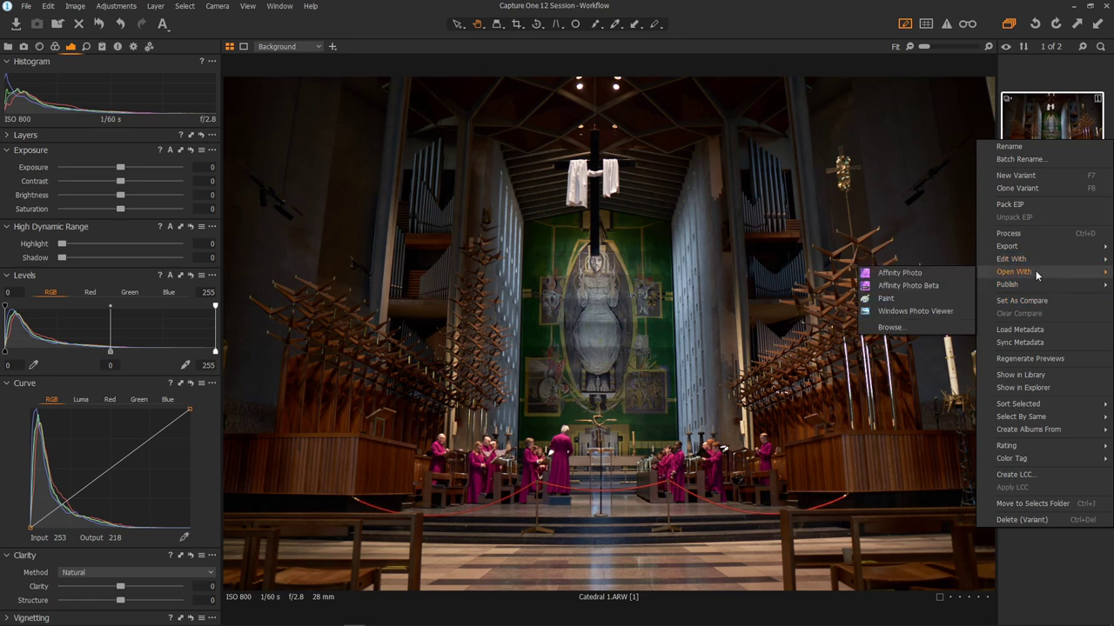
left_click(901, 273)
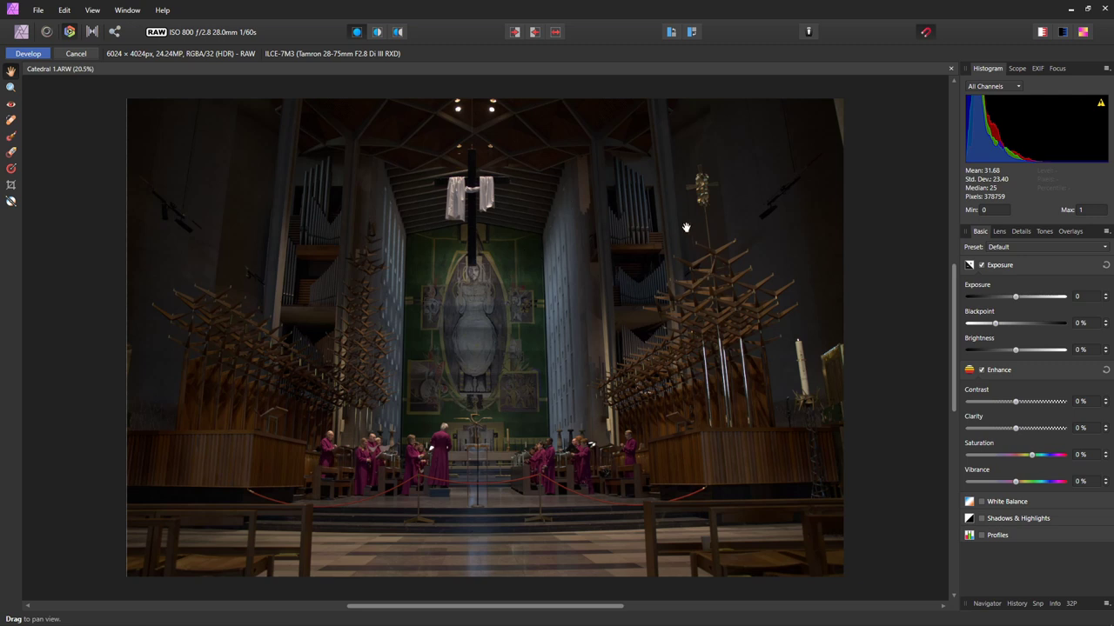
left_click(77, 54)
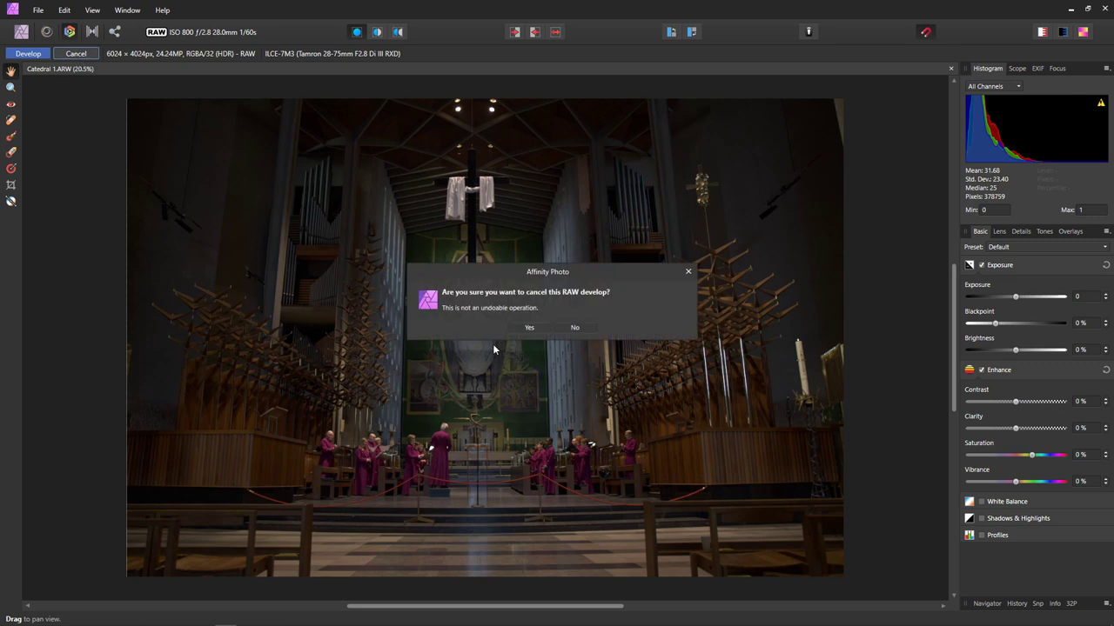
left_click(529, 328)
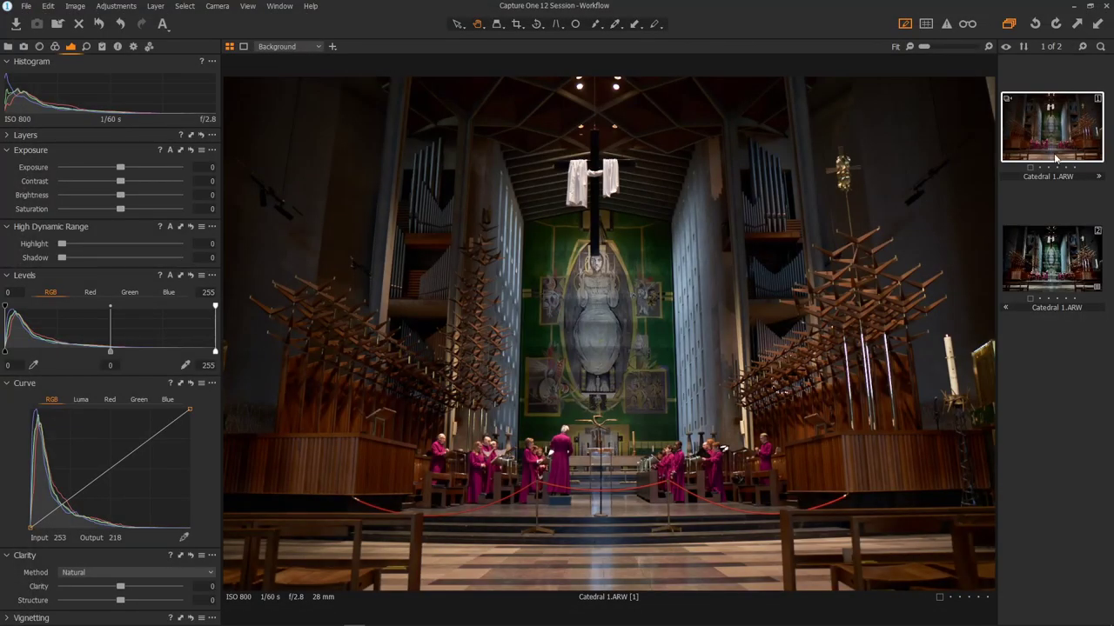
Select edited variant [2], try opening it with Affinity Photo, then cancel the RAW develop
left_click(1038, 266)
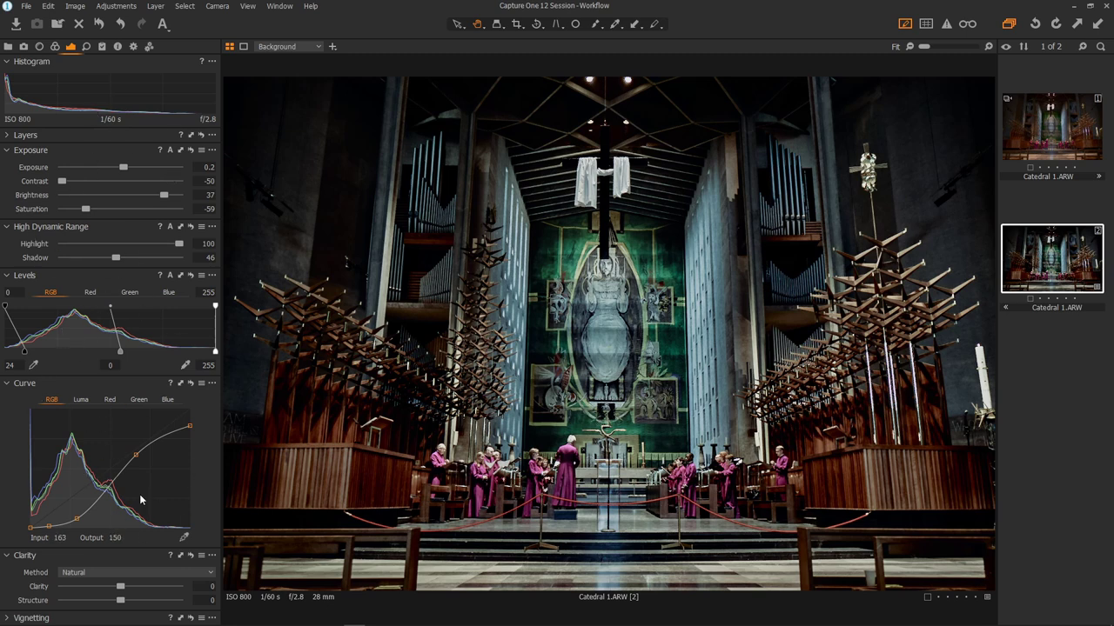
right_click(1029, 261)
mouse_move(1032, 367)
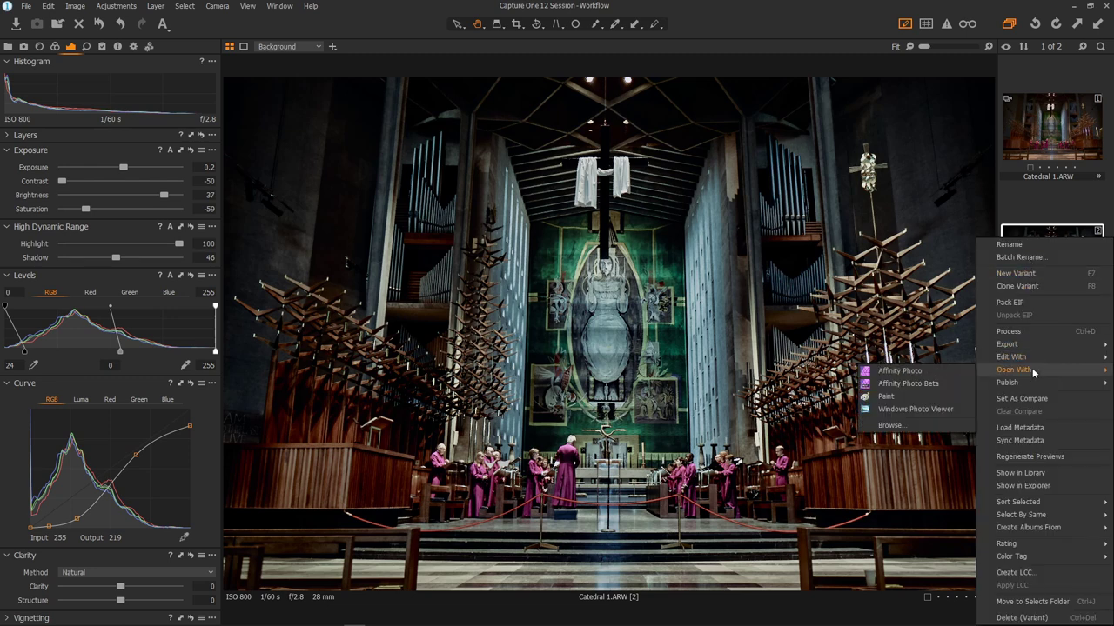
left_click(950, 373)
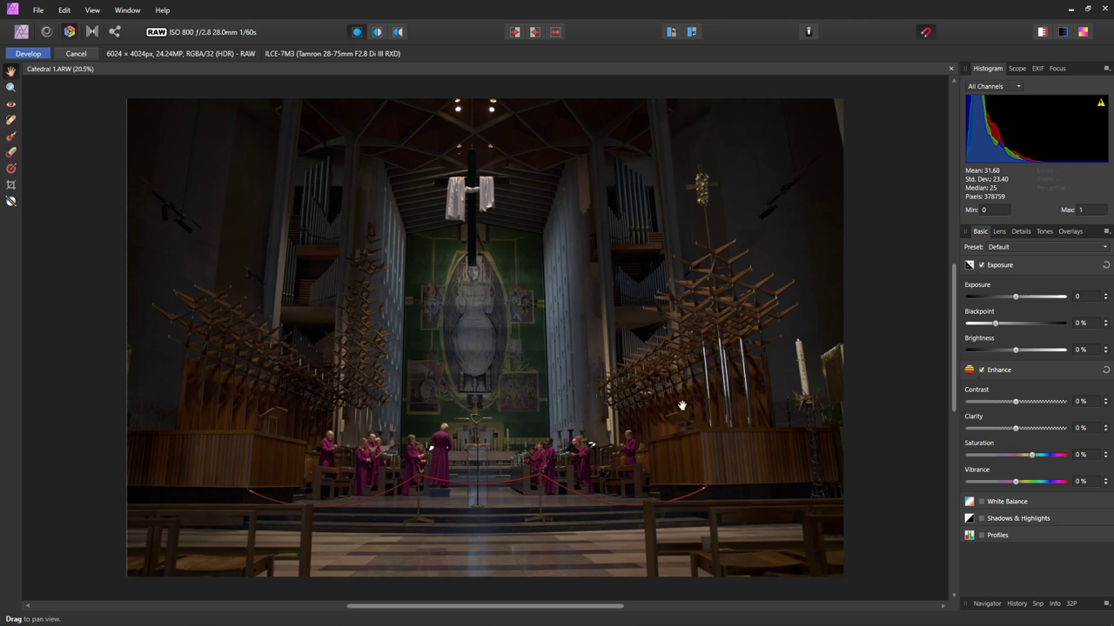
left_click(80, 53)
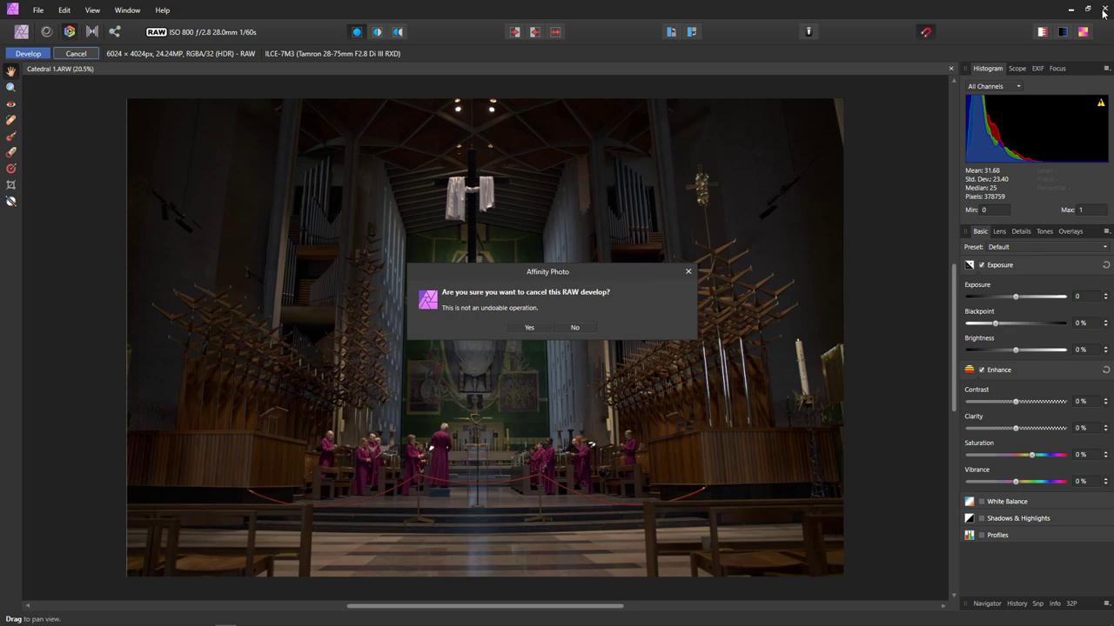
left_click(533, 329)
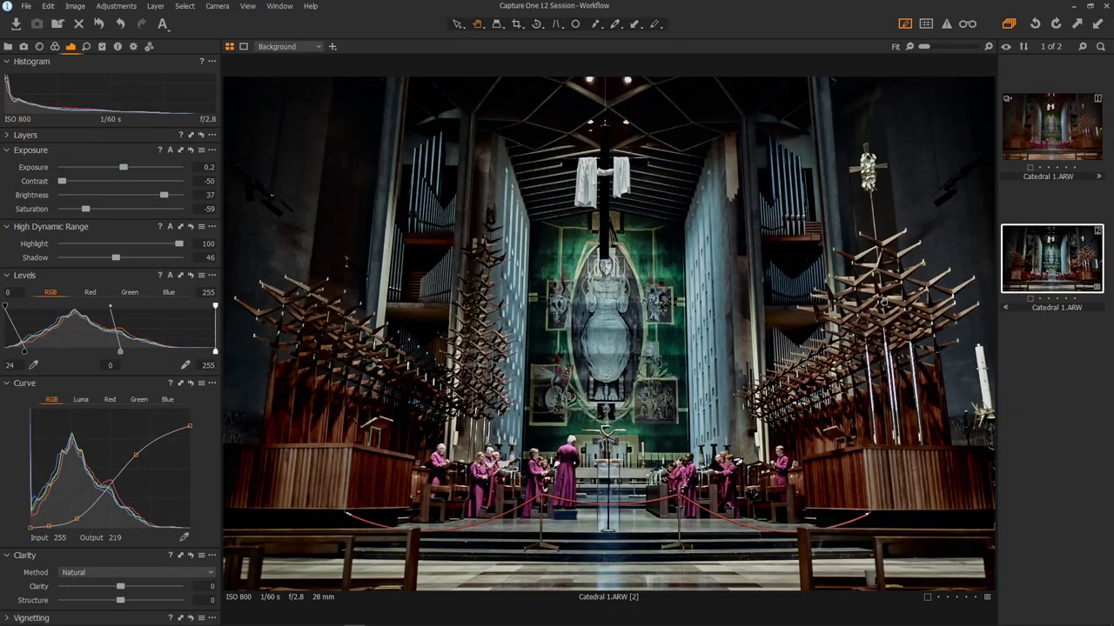
Export variant [2] to Affinity Photo as an uncompressed 16-bit TIFF and open it
right_click(1039, 261)
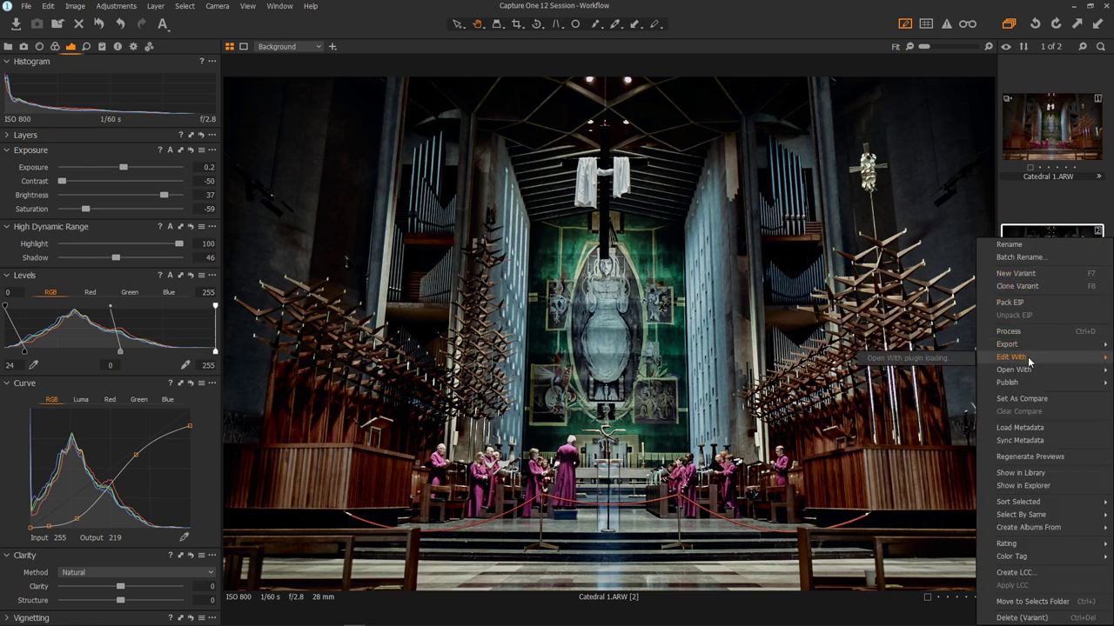
mouse_move(1012, 361)
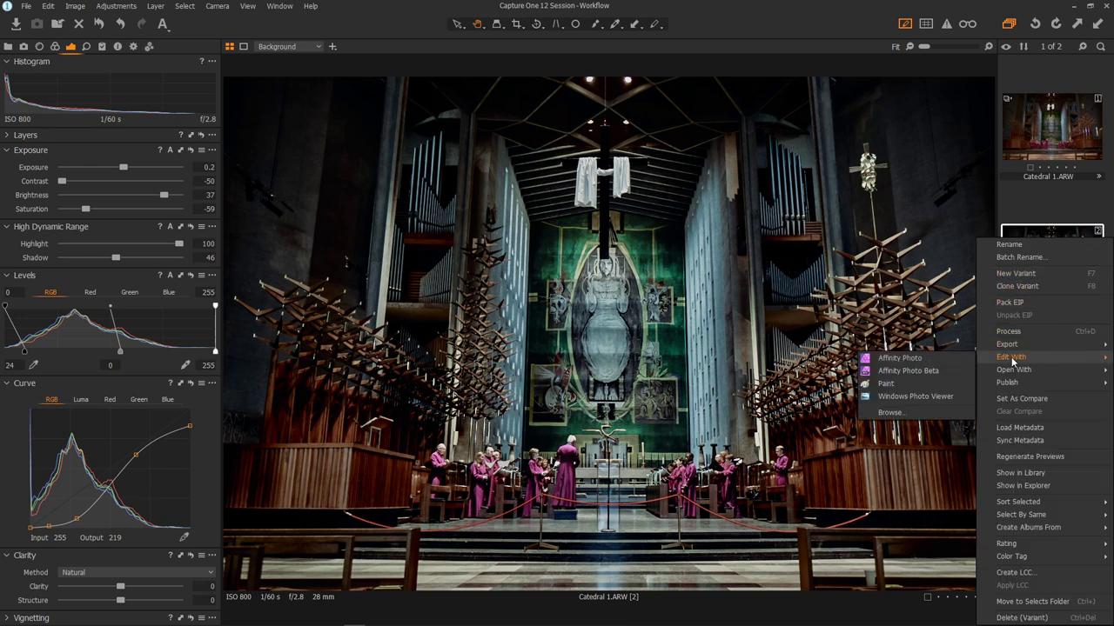
left_click(954, 359)
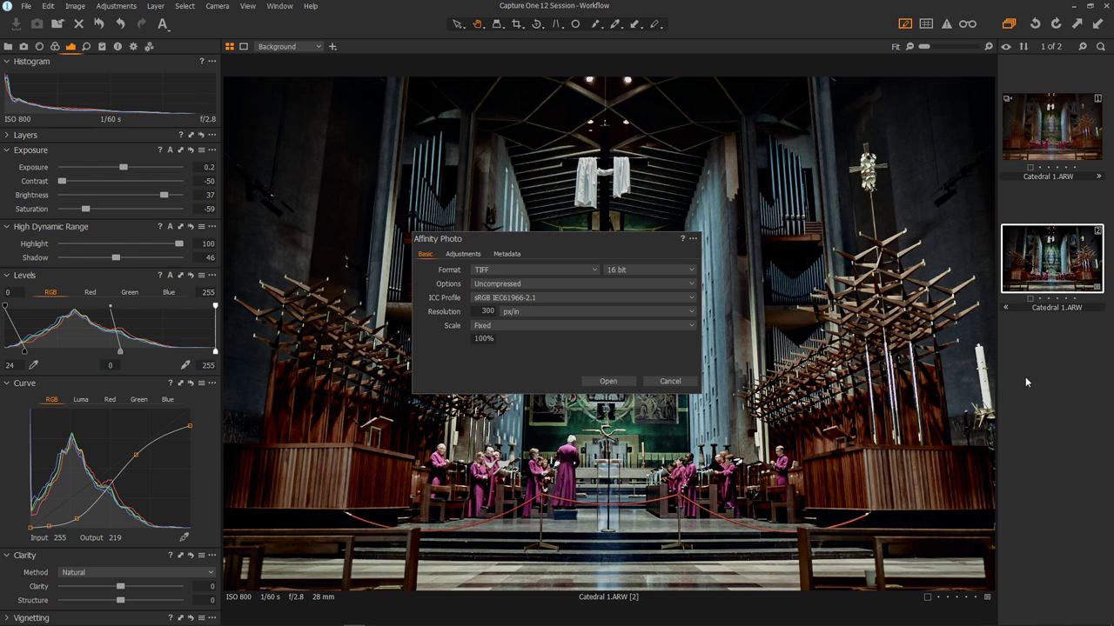
left_click(608, 381)
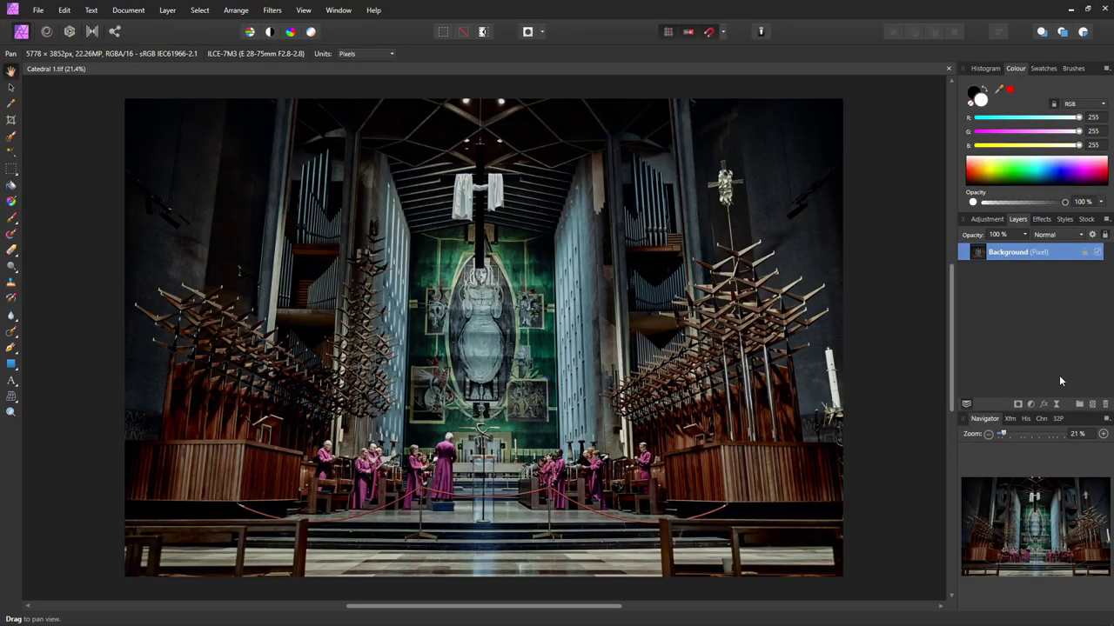
Restore down and move the Affinity Photo window, then bring Capture One back to the front
left_click(1089, 10)
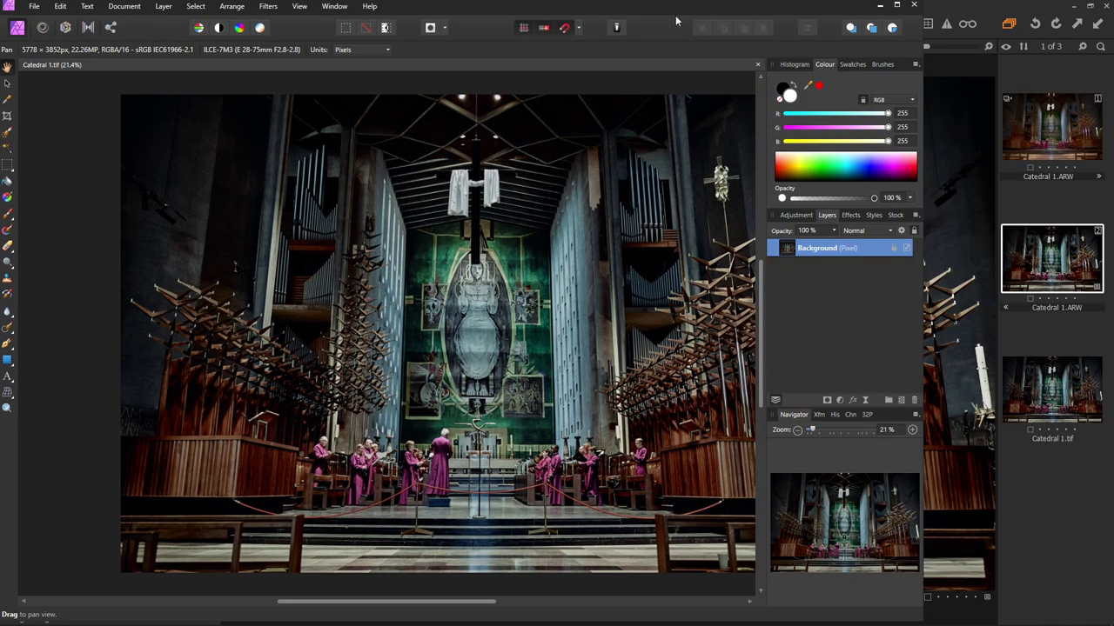
left_click_drag(671, 8, 678, 15)
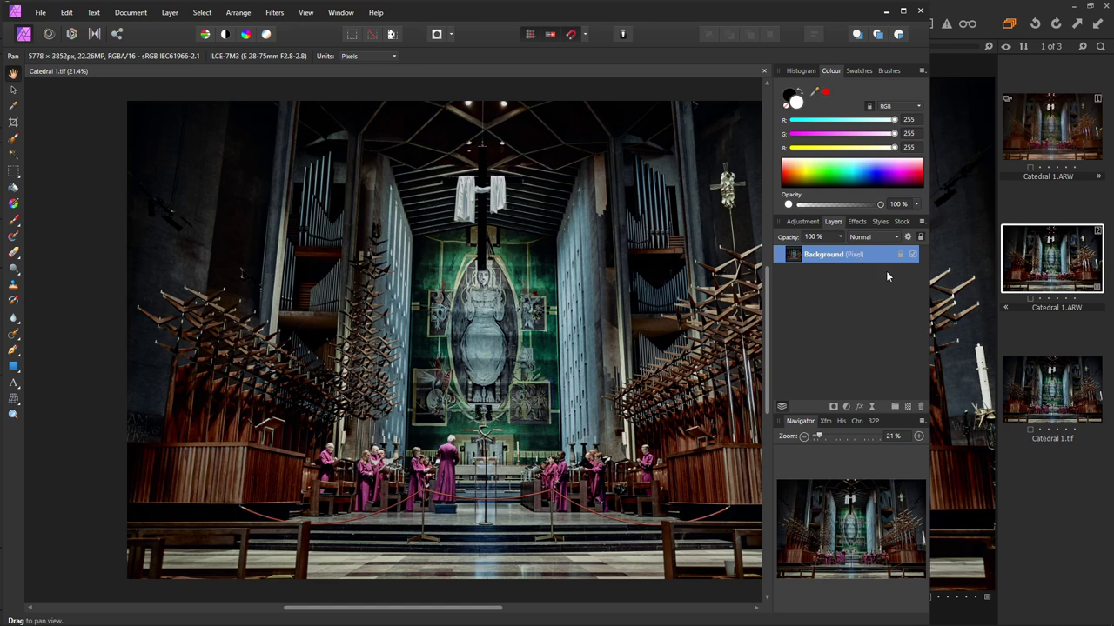
left_click(972, 15)
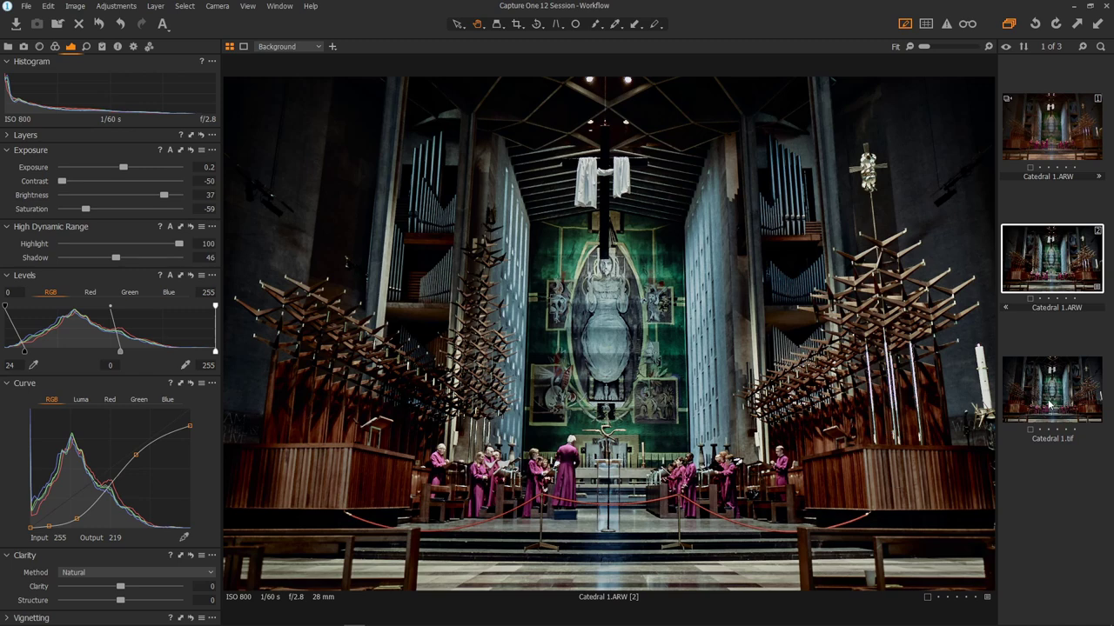
Compare Catedral 1.tif with the edited Catedral 1.ARW variant, then switch back to Affinity Photo
left_click(1049, 403)
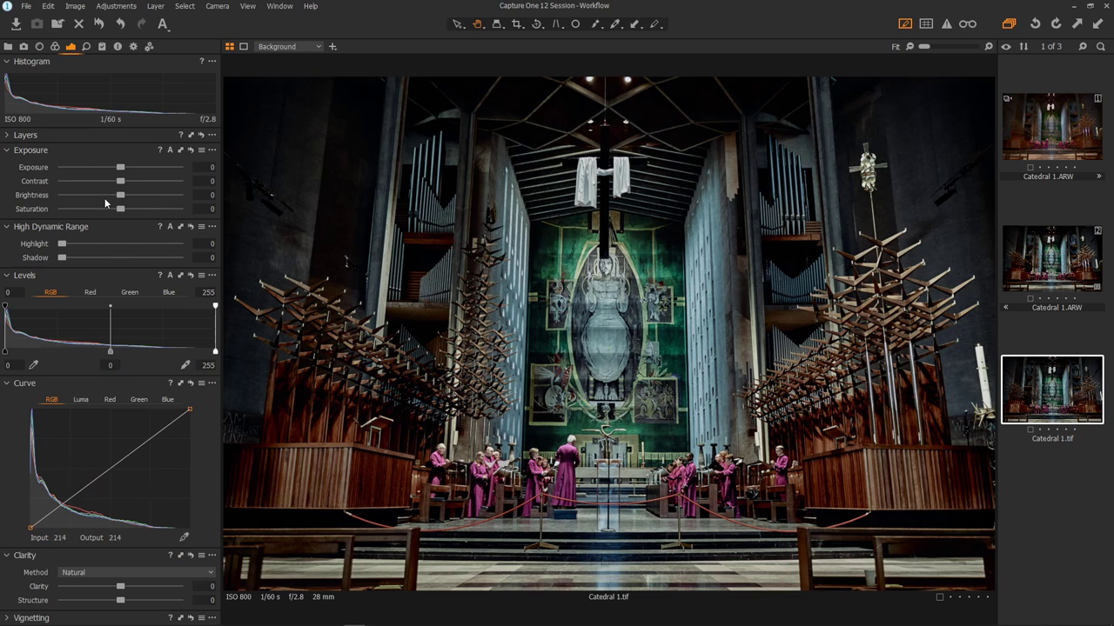
left_click(55, 46)
left_click(71, 46)
left_click(1065, 273)
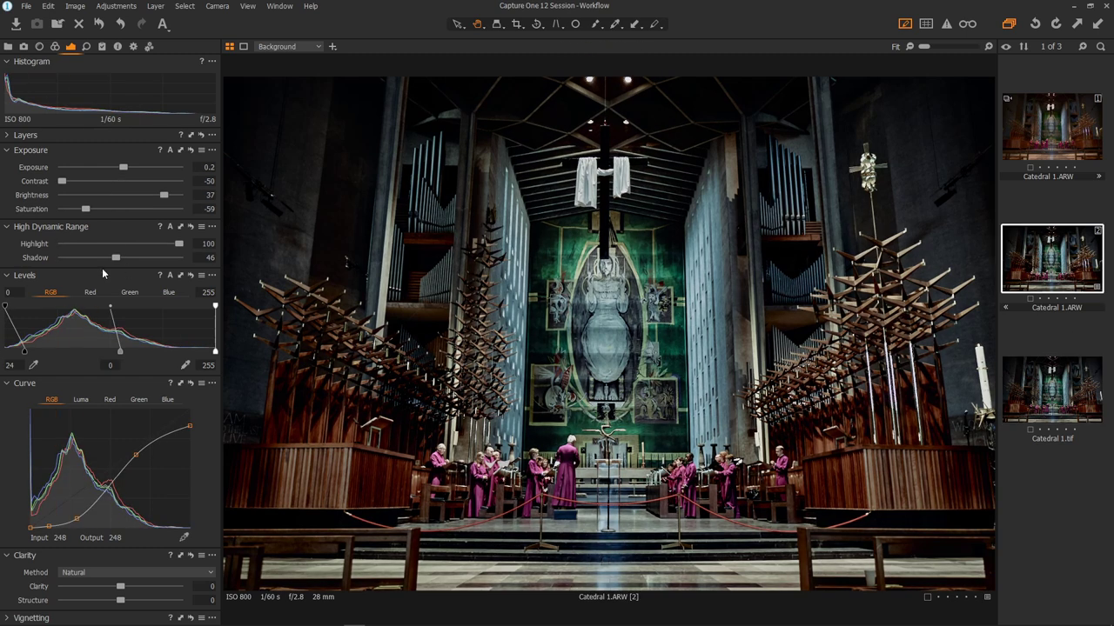
left_click(1041, 393)
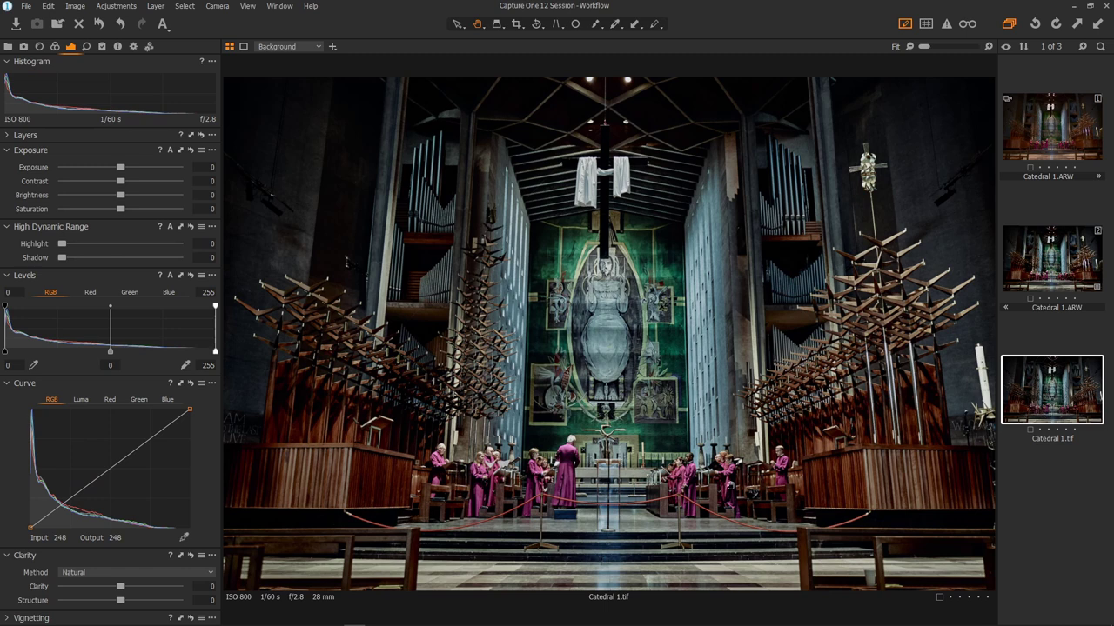
mouse_move(310, 618)
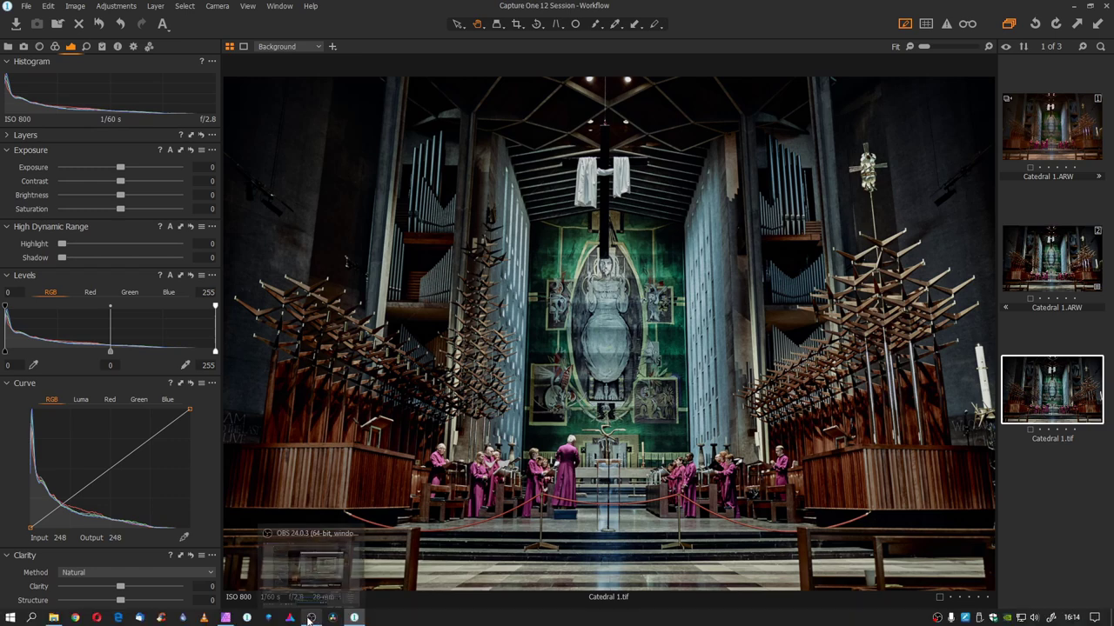
left_click(226, 618)
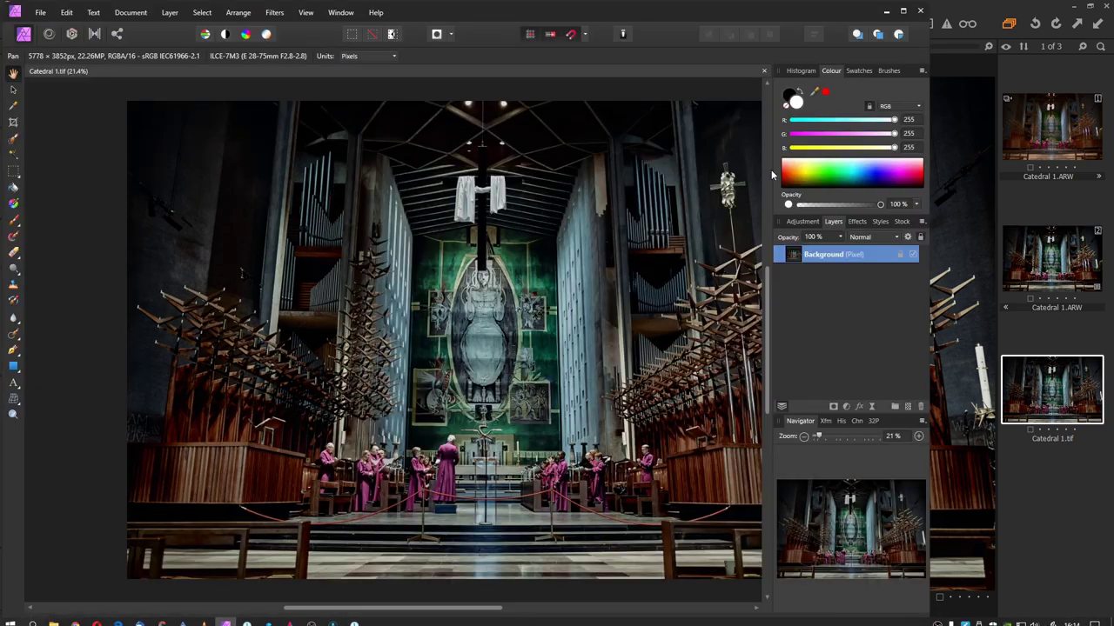
Maximise the Affinity Photo window and duplicate the Background layer with Ctrl+J
left_click(902, 11)
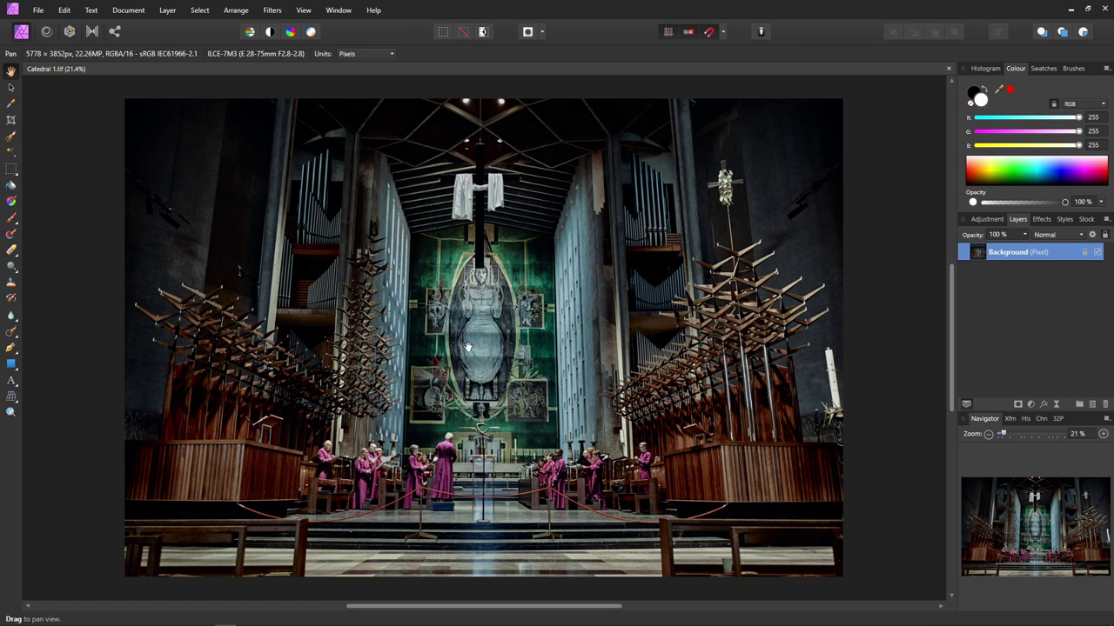
key("ctrl+j")
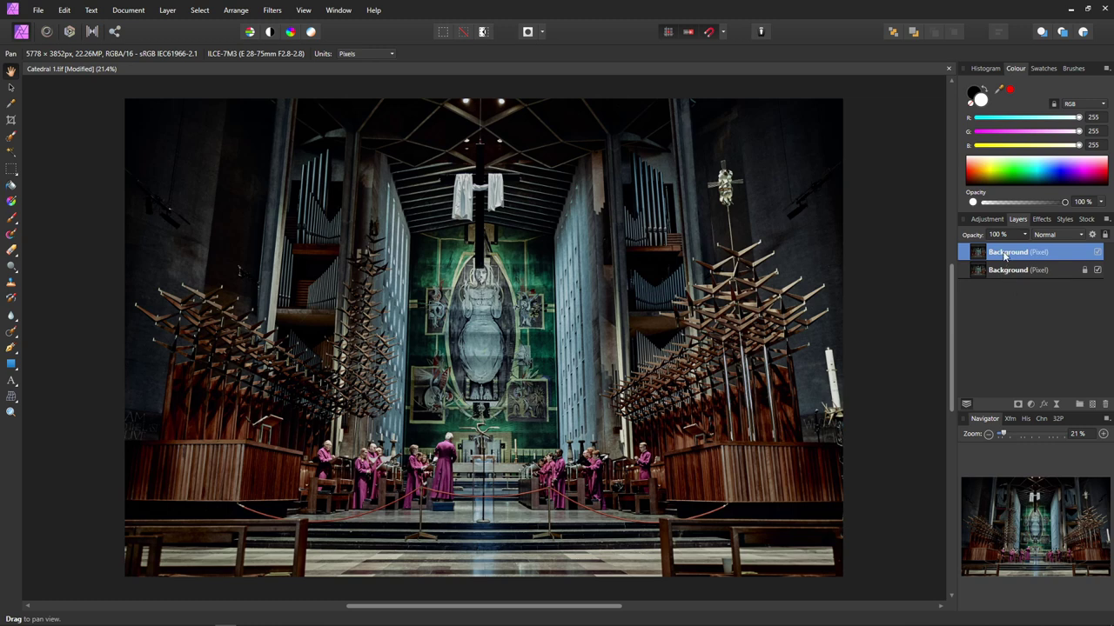
In the Tone Mapping persona, set tone compression to 0% and fine-tune local contrast
left_click(93, 32)
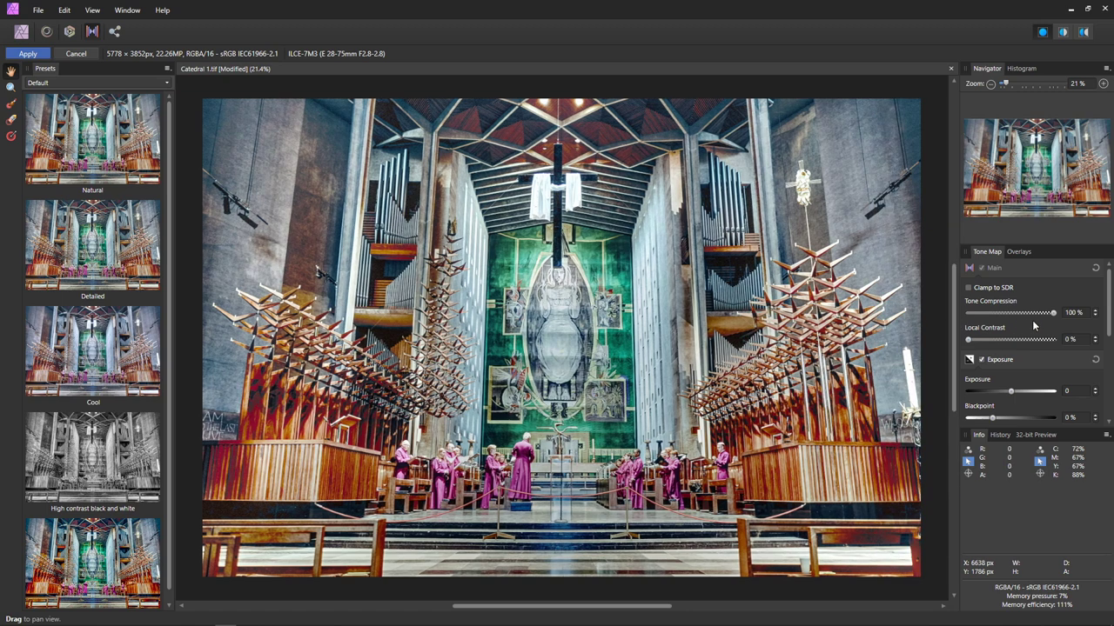
left_click_drag(1053, 313, 968, 315)
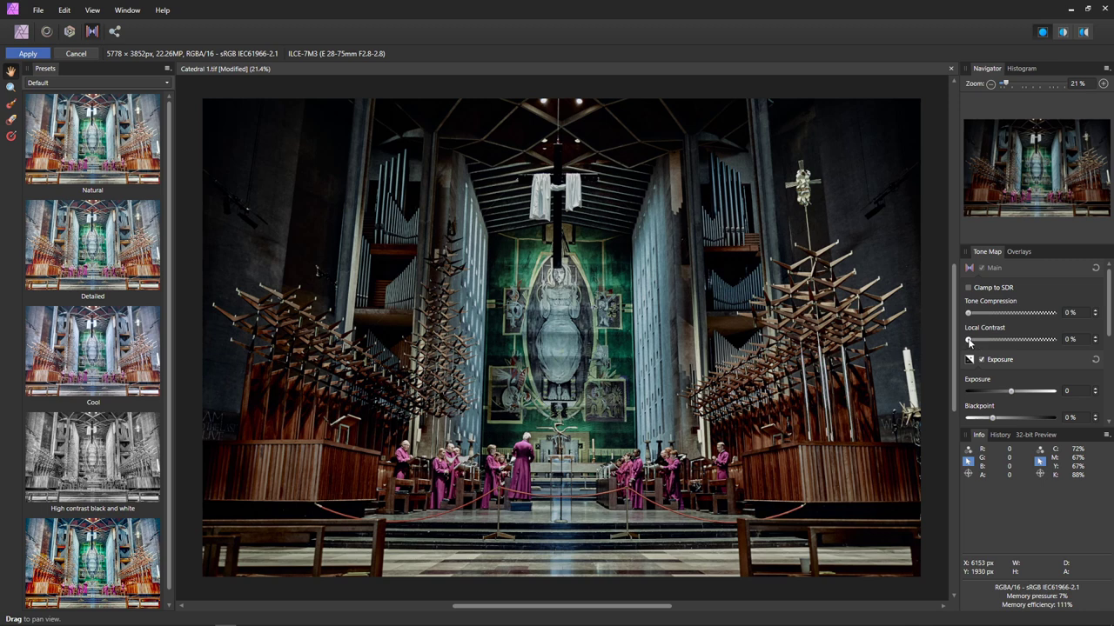
left_click_drag(968, 341, 1014, 355)
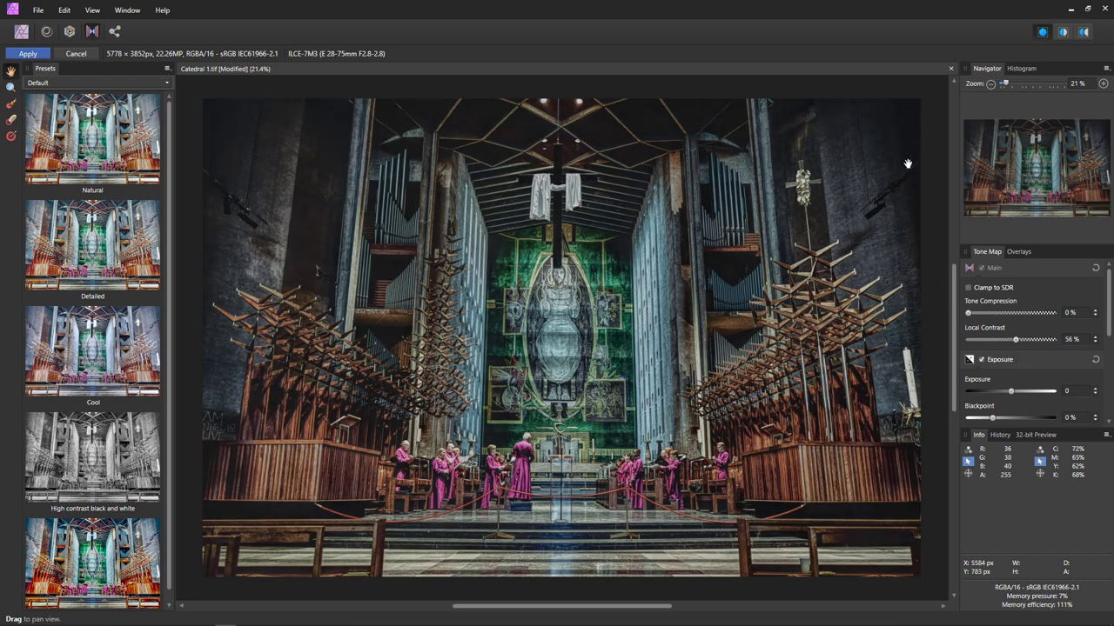
mouse_move(1015, 341)
left_mouse_down()
mouse_move(972, 343)
mouse_move(1012, 344)
mouse_move(1003, 348)
left_mouse_up()
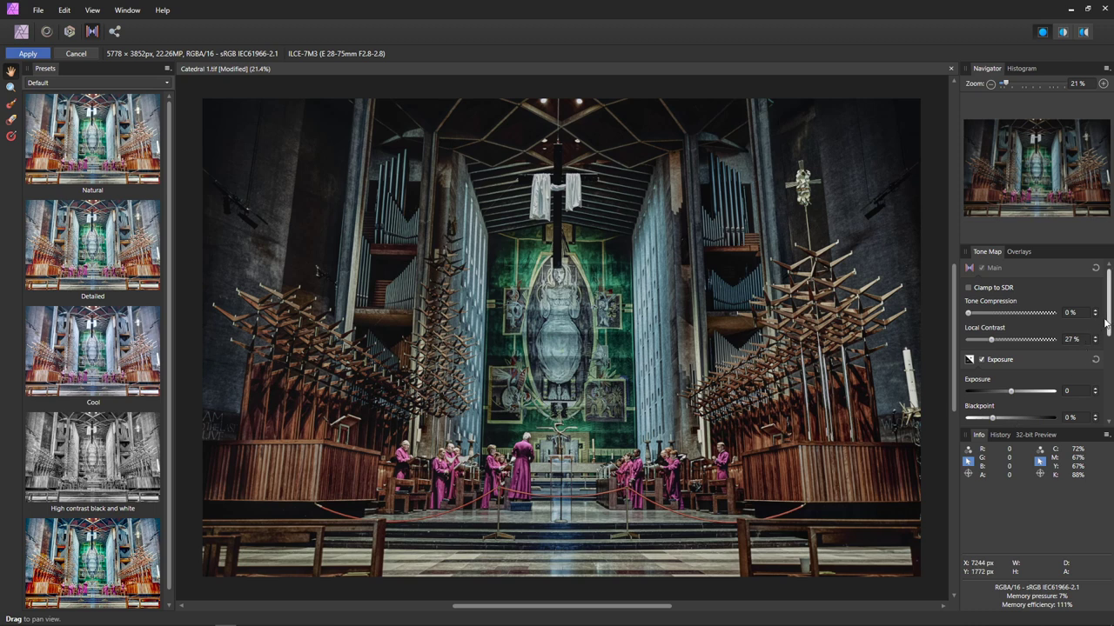
left_click_drag(1109, 324, 1084, 364)
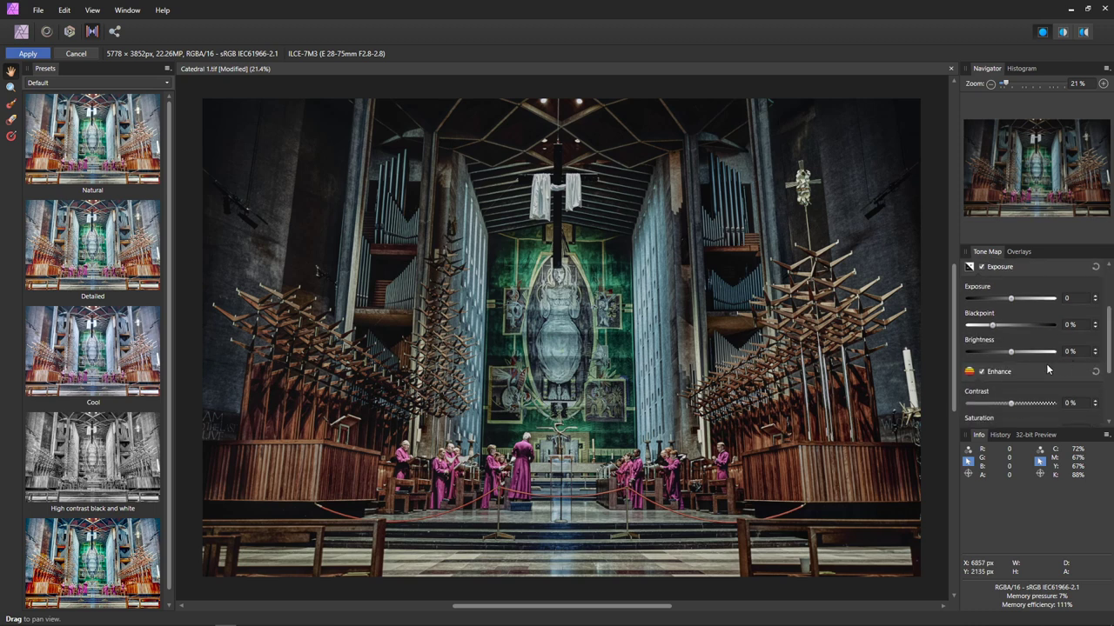
Lower brightness to -11%, raise contrast to 1%, and apply the tone map
left_click_drag(1012, 353, 994, 360)
left_click_drag(1009, 357, 991, 358)
left_click_drag(1010, 405, 1011, 406)
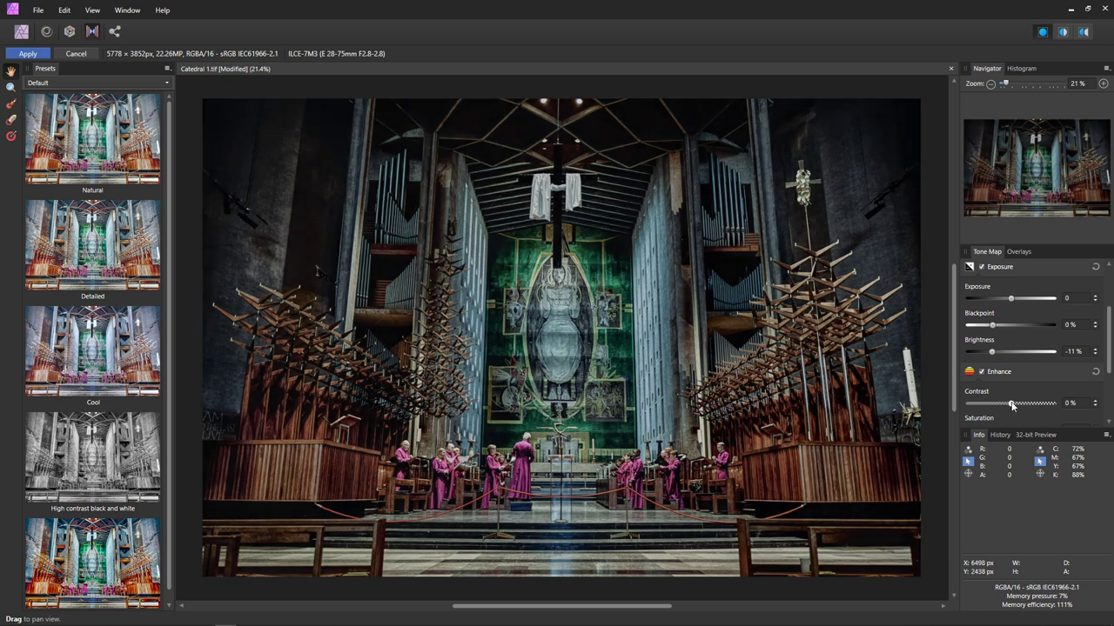
left_click(1096, 402)
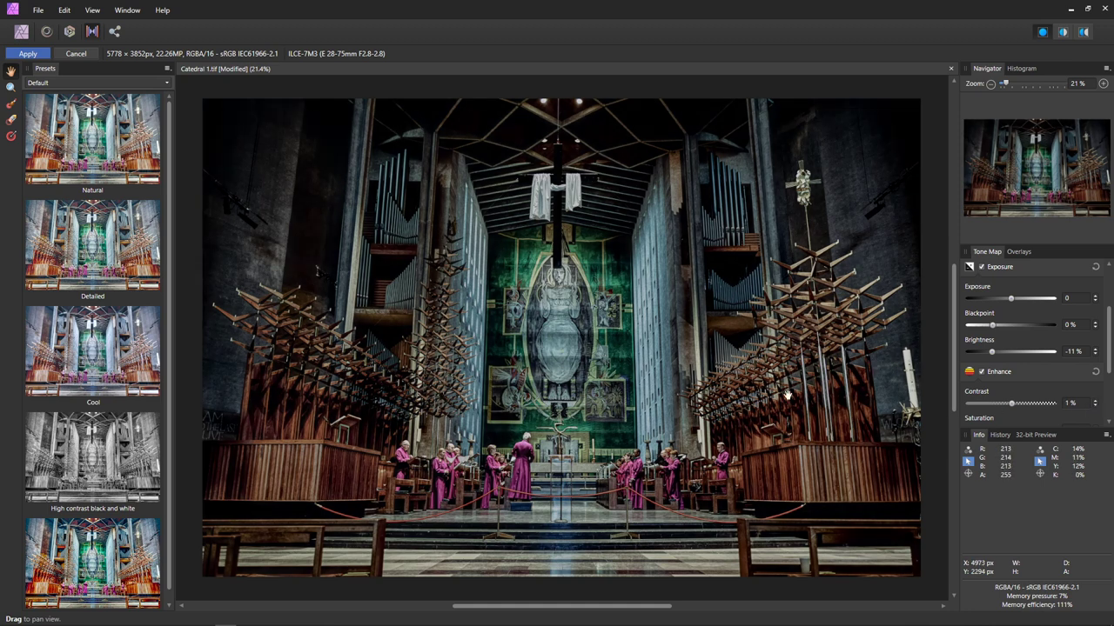
left_click(37, 54)
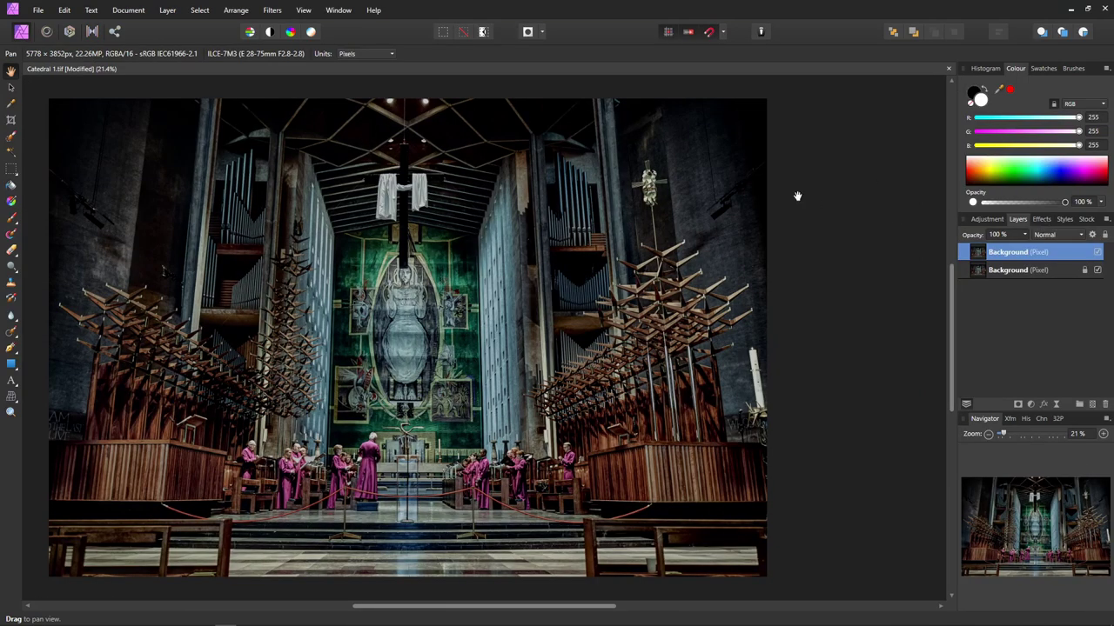
key("ctrl+0")
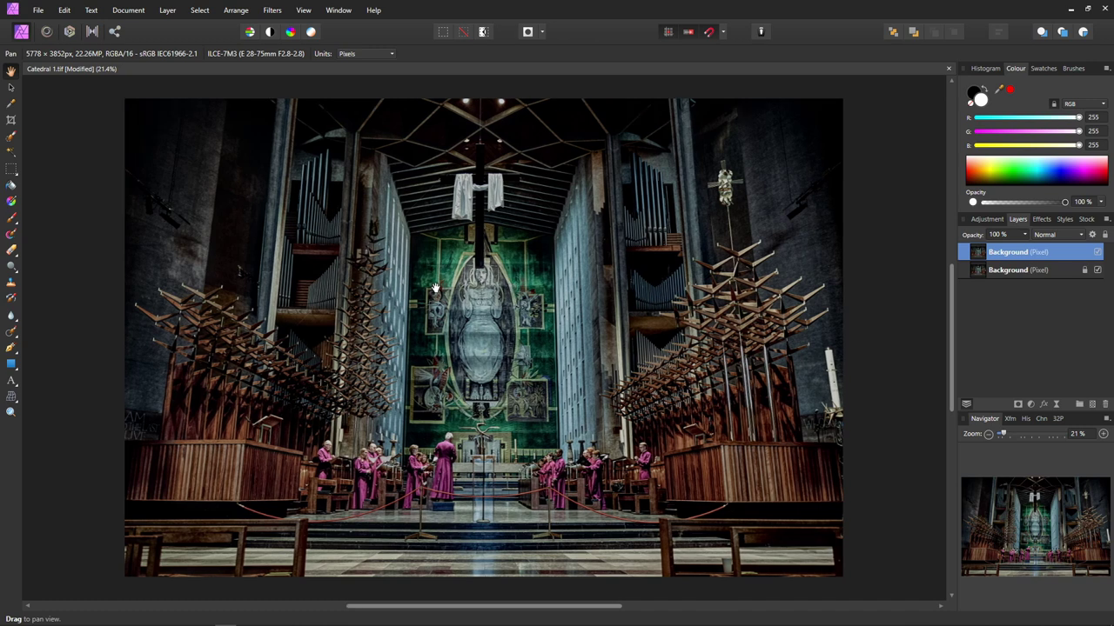
left_click(1097, 253)
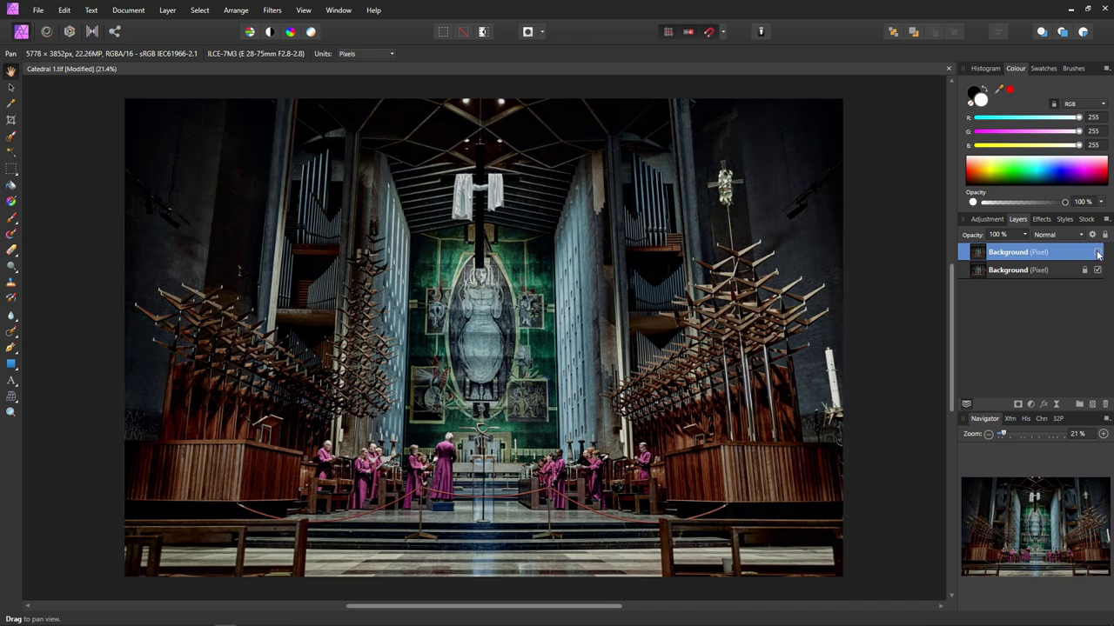
left_click(1097, 253)
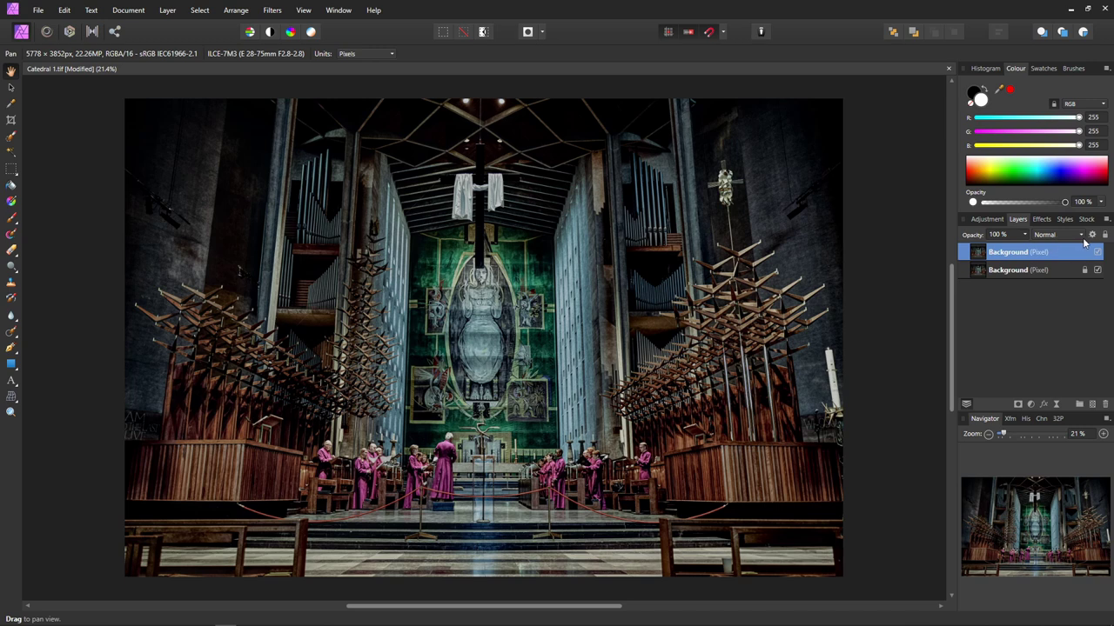
left_click(1097, 253)
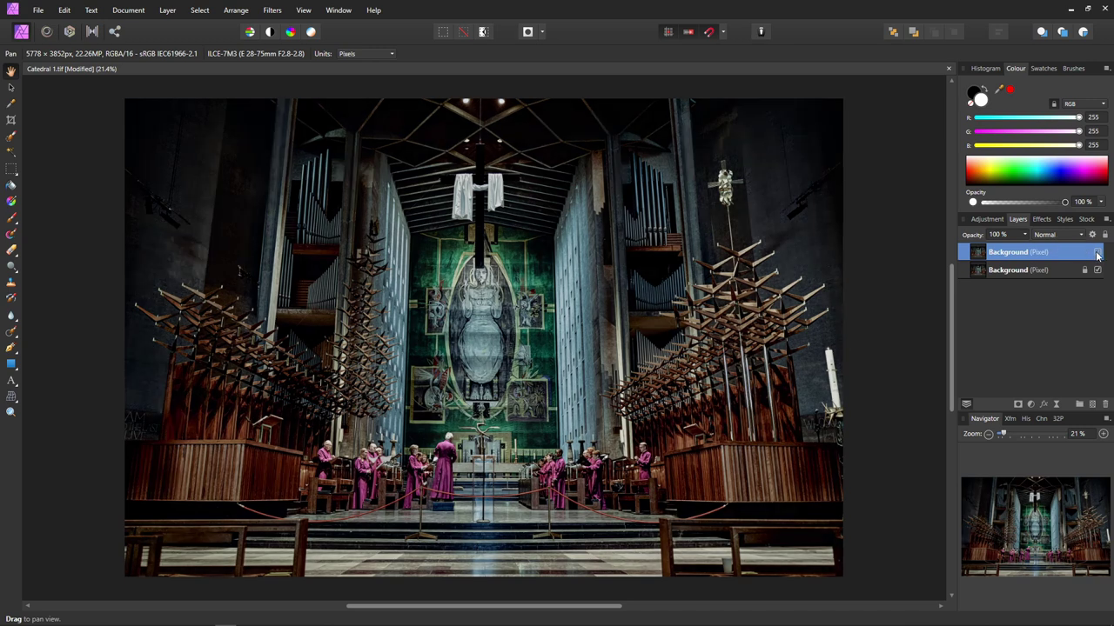
left_click(1097, 253)
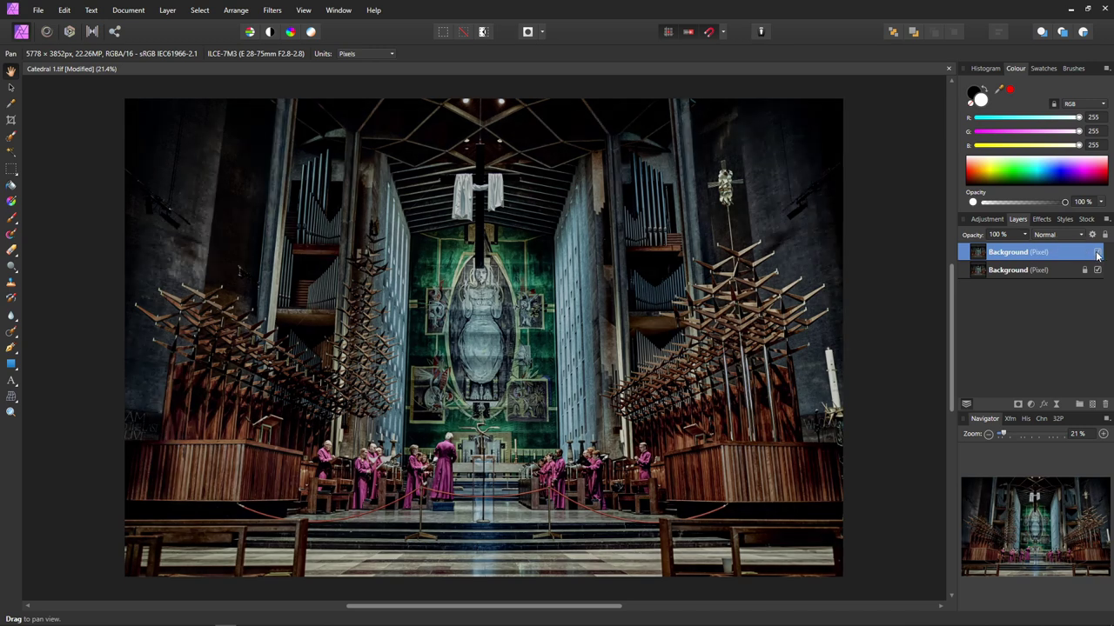
left_click(1097, 253)
left_click(1097, 253)
Add a Shadows / Highlights adjustment layer with Highlights raised to about 51%
left_click(1030, 404)
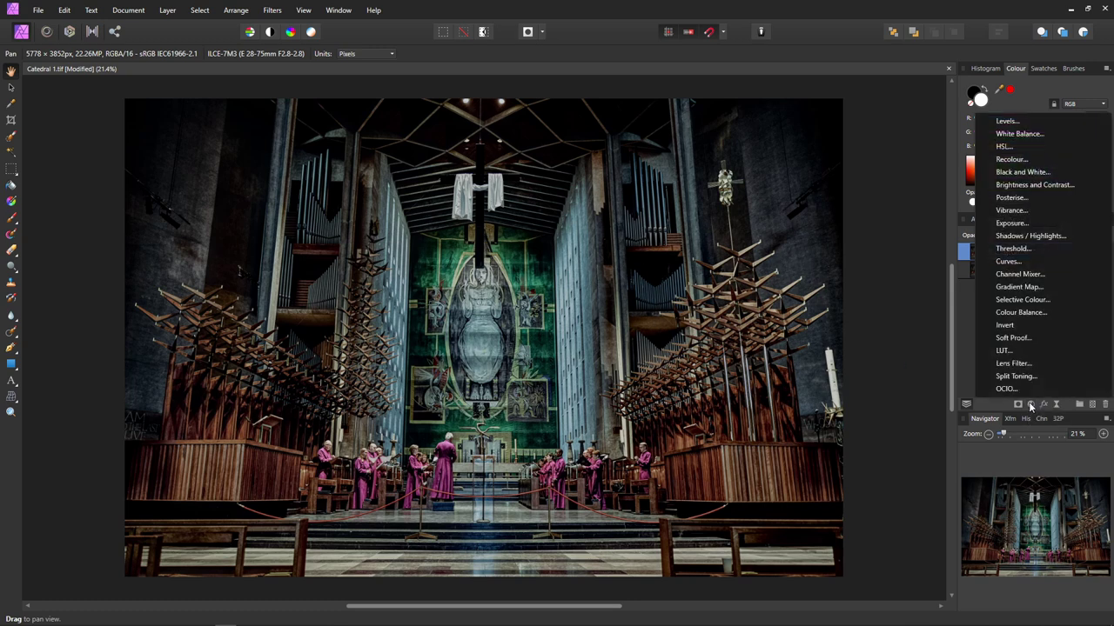
left_click(1027, 236)
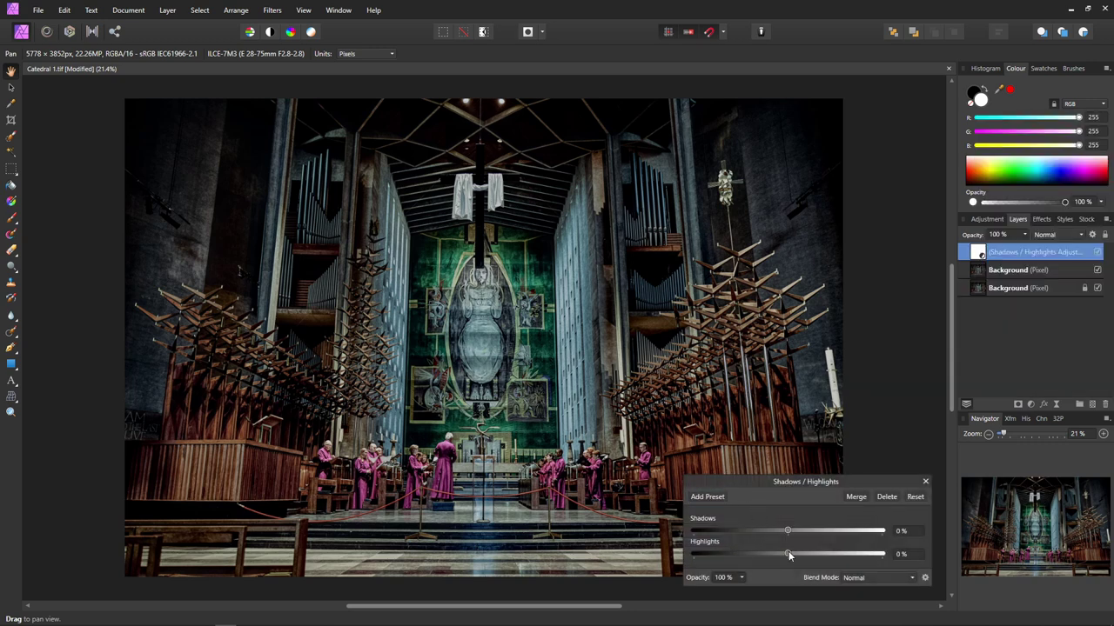
left_click_drag(789, 553, 817, 563)
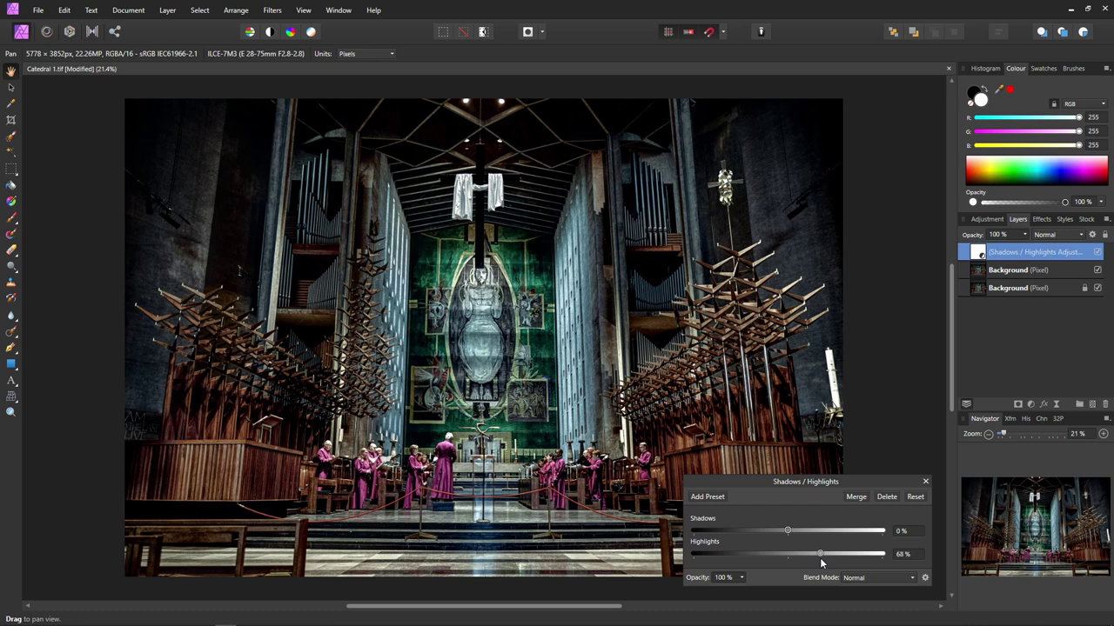
mouse_move(821, 563)
left_mouse_down()
mouse_move(837, 562)
mouse_move(814, 568)
left_mouse_up()
left_click(924, 483)
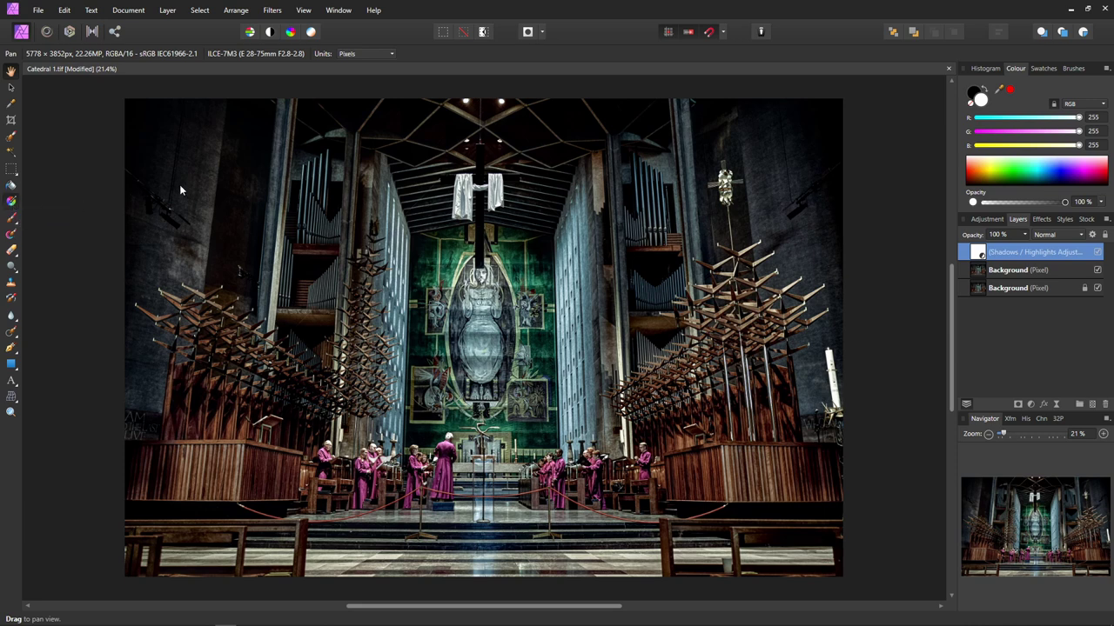
Draw an elliptical gradient from the altar centre, widened toward the right choir stall
key("g")
left_click(144, 55)
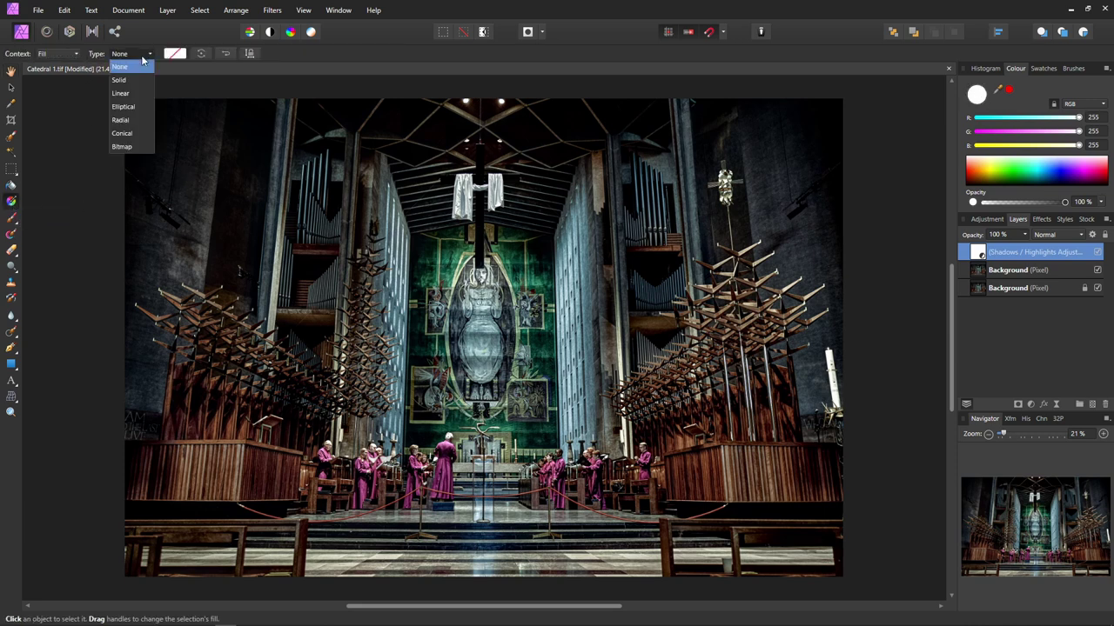
left_click(128, 108)
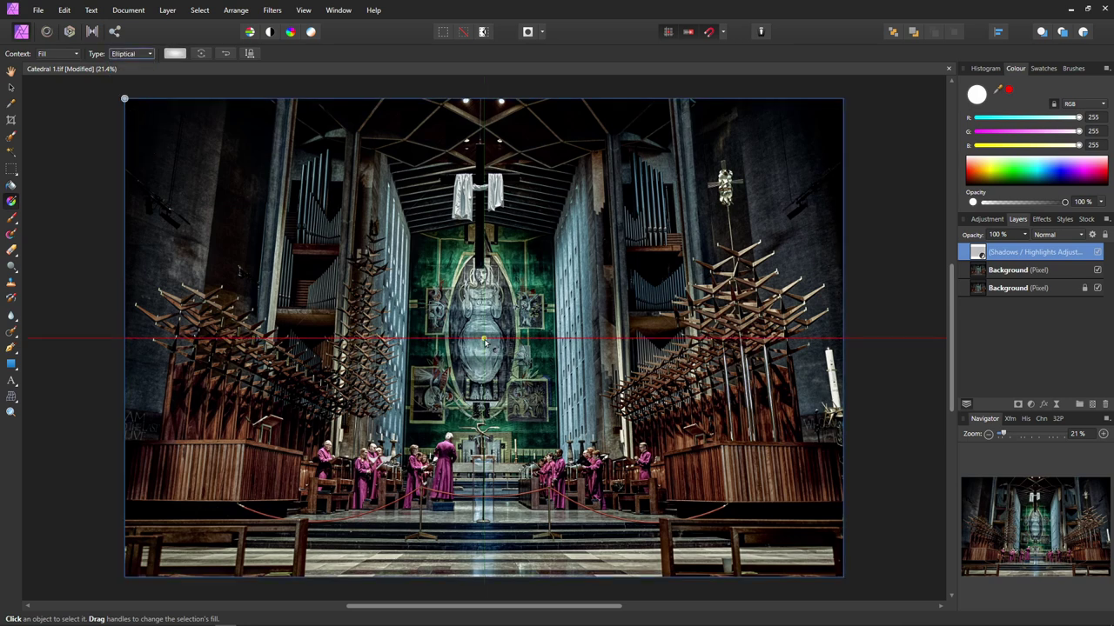
left_click_drag(484, 341, 489, 551)
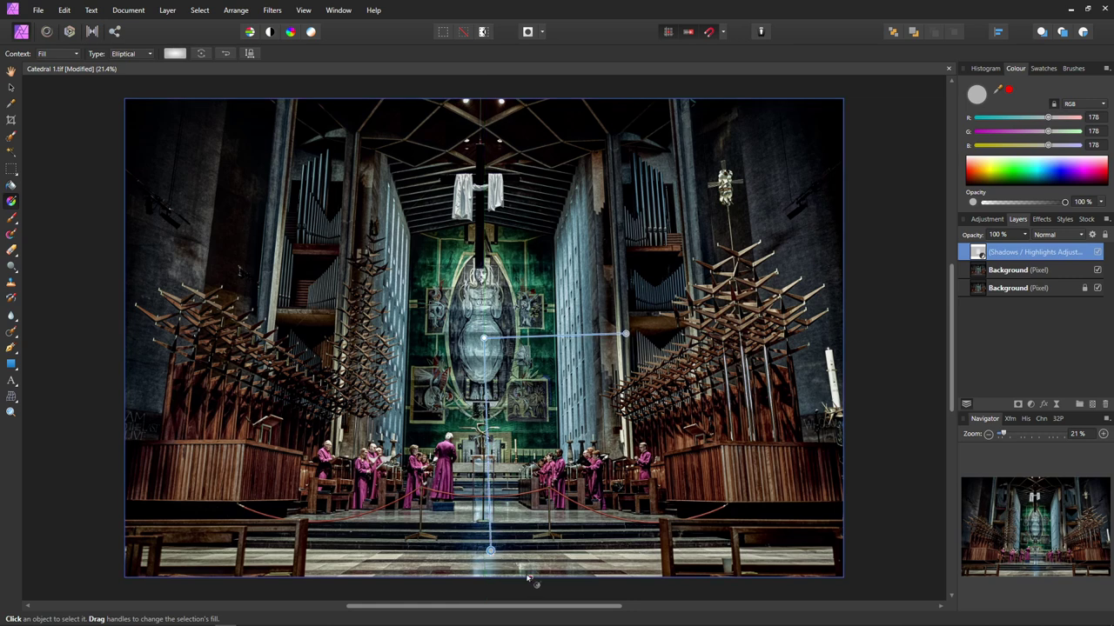
left_click_drag(489, 552, 484, 551)
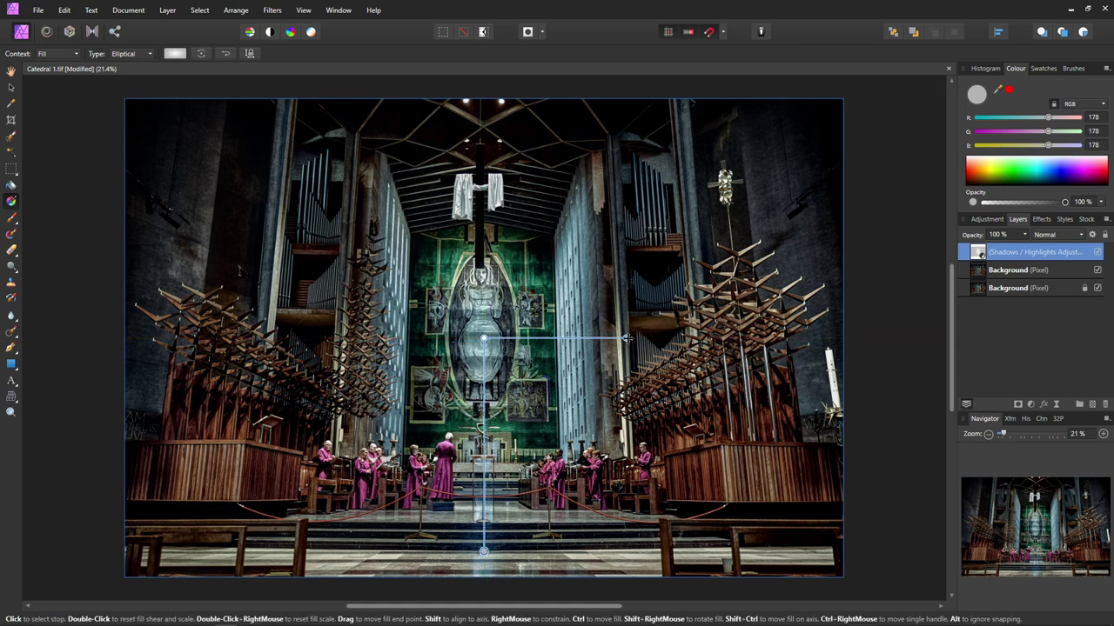
left_click_drag(627, 338, 785, 339)
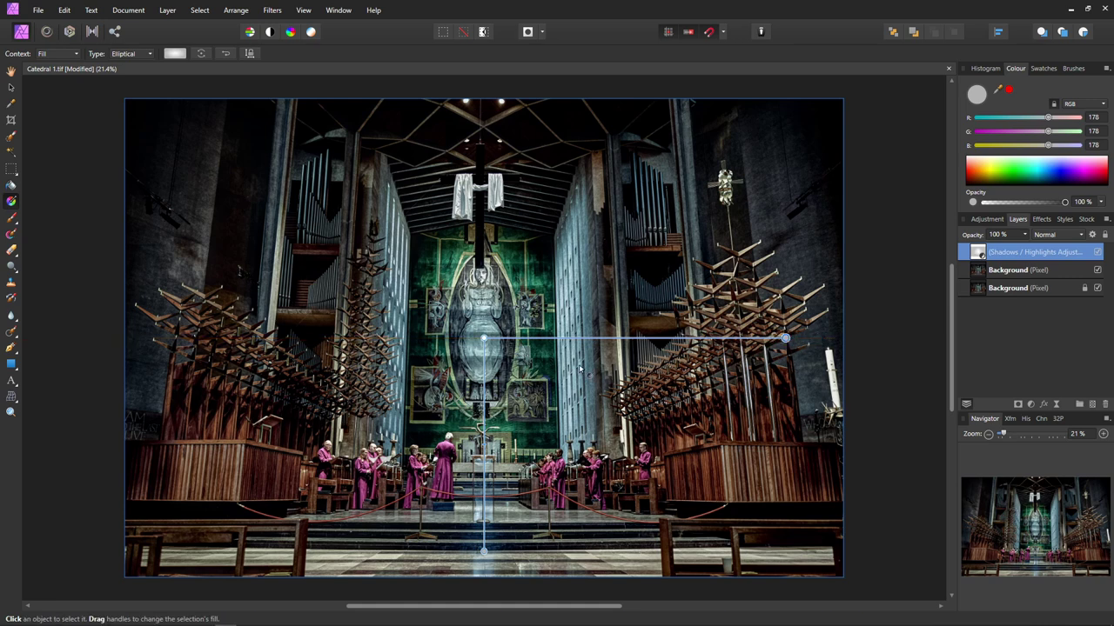
Keep the gradient's centre stop white and make the outer end stop black
left_click(484, 338)
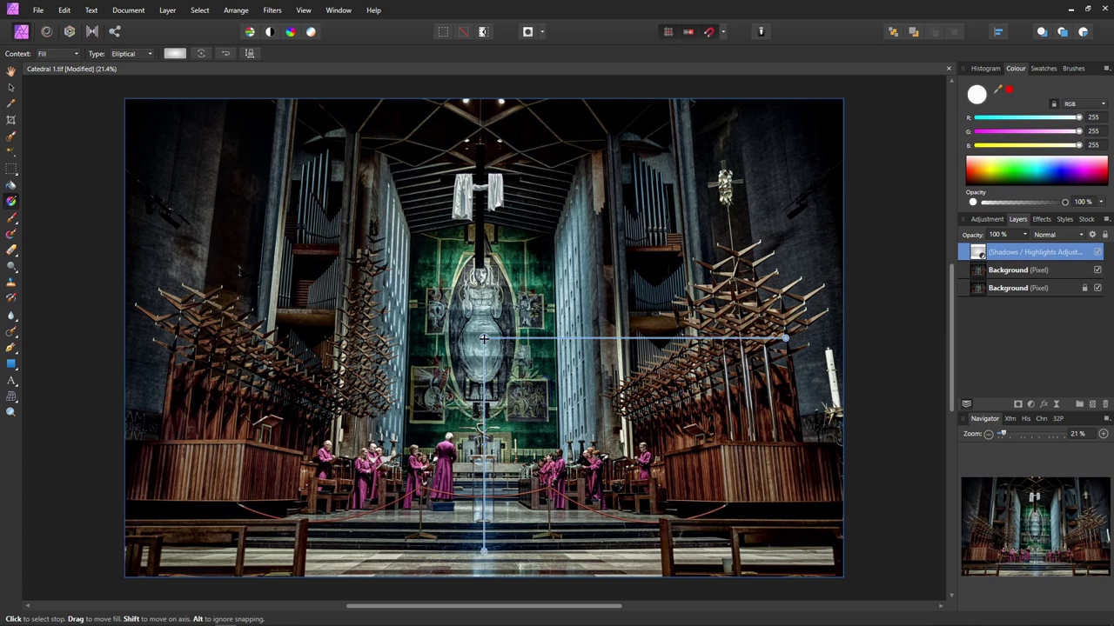
left_click(974, 183)
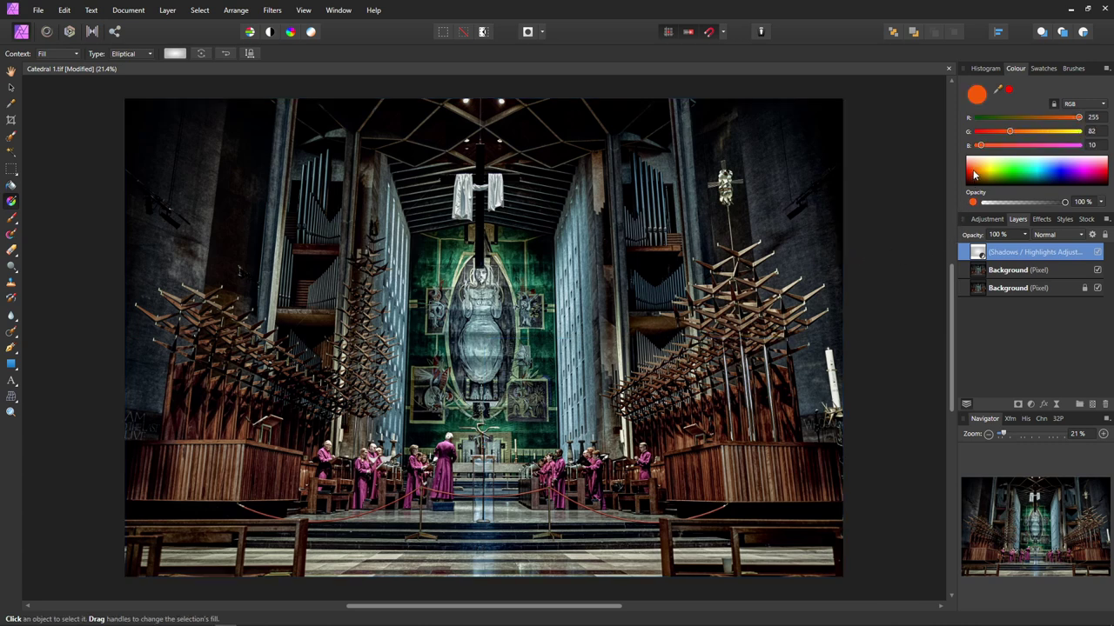
key("ctrl+z")
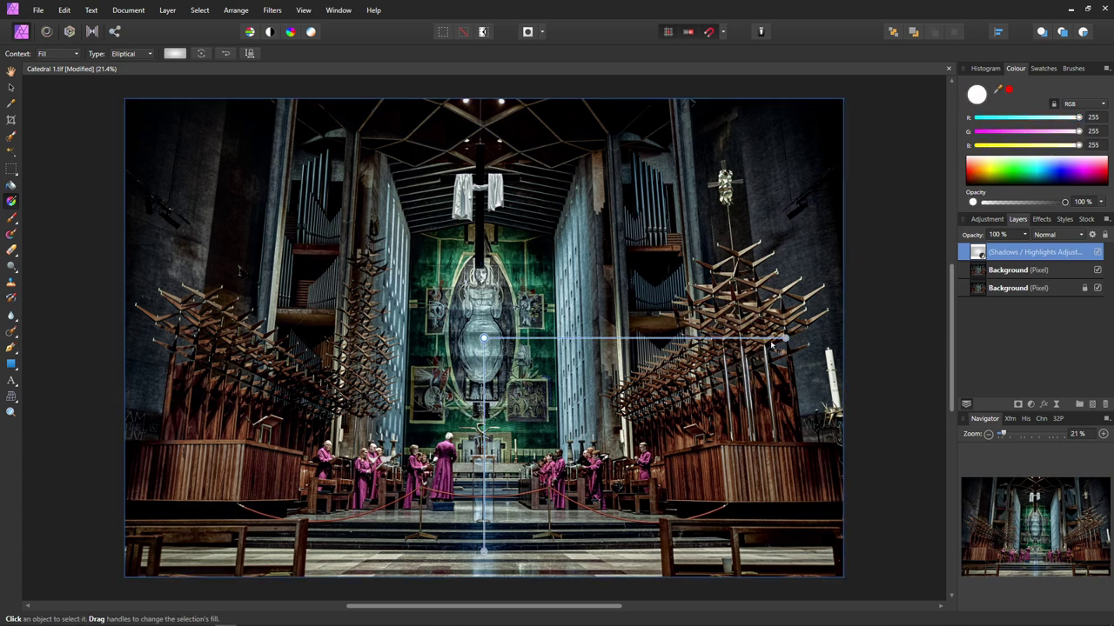
left_click(784, 338)
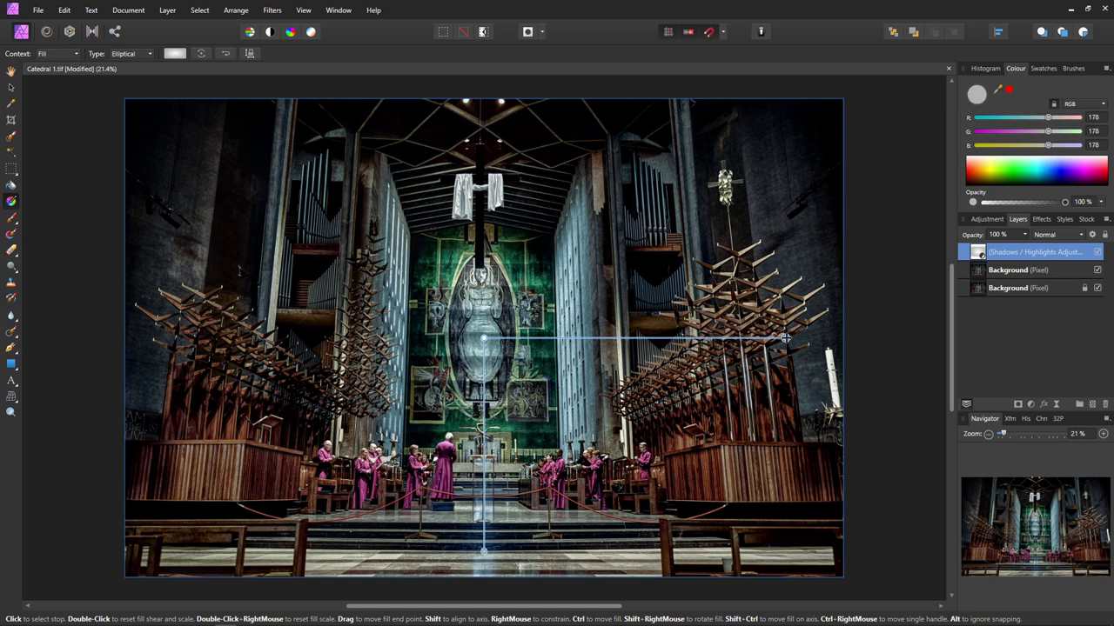
left_click(970, 178)
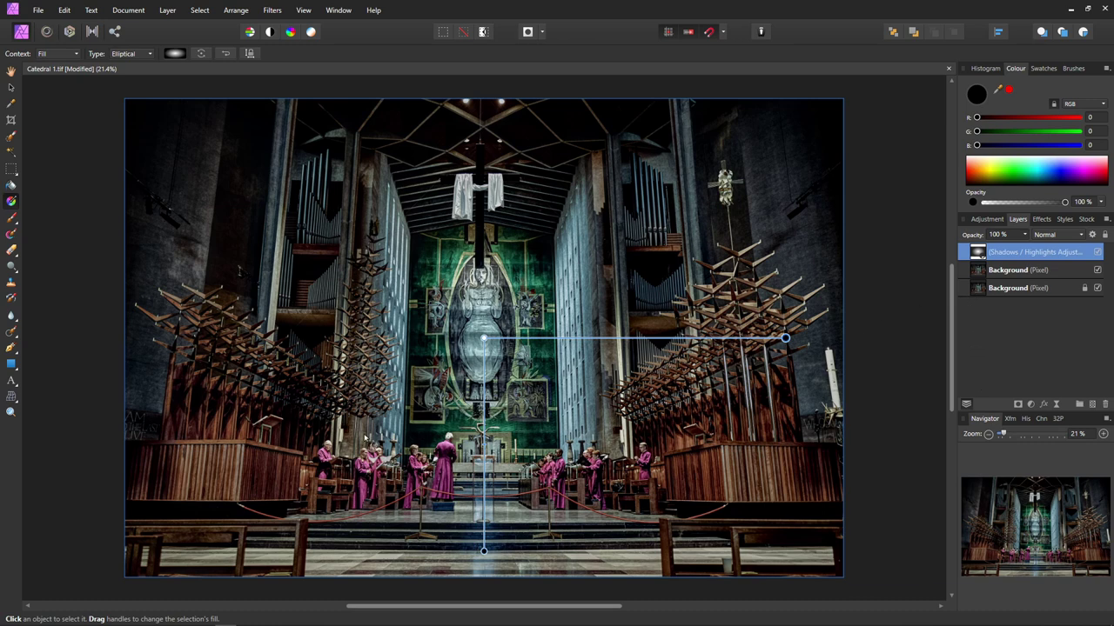
Run Merge Visible from the Shadows / Highlights layer's context menu
right_click(975, 255)
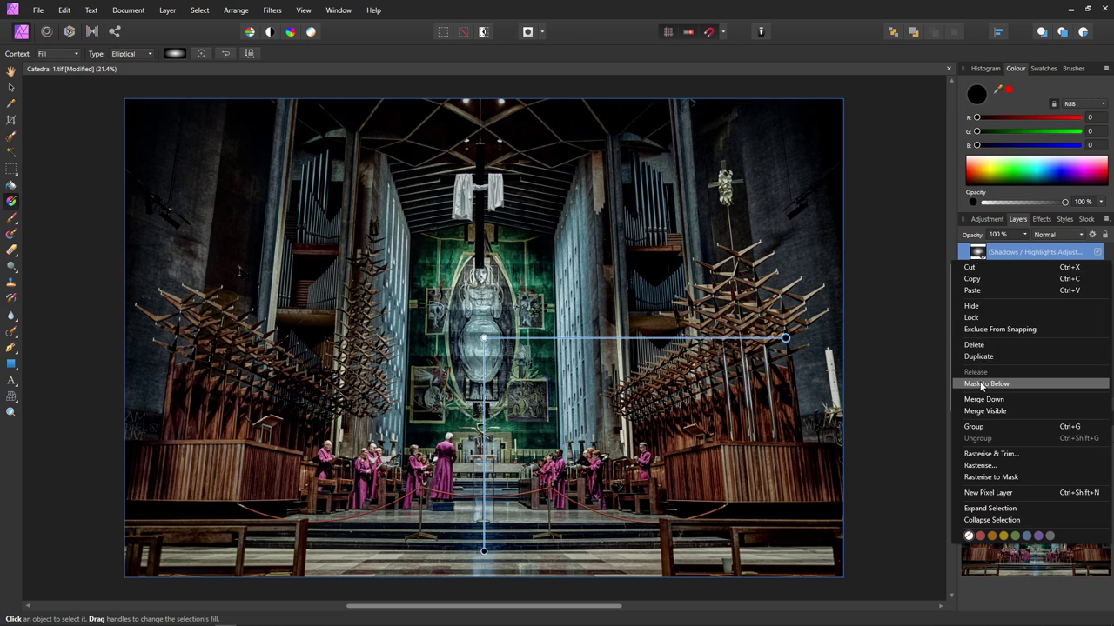
left_click(985, 412)
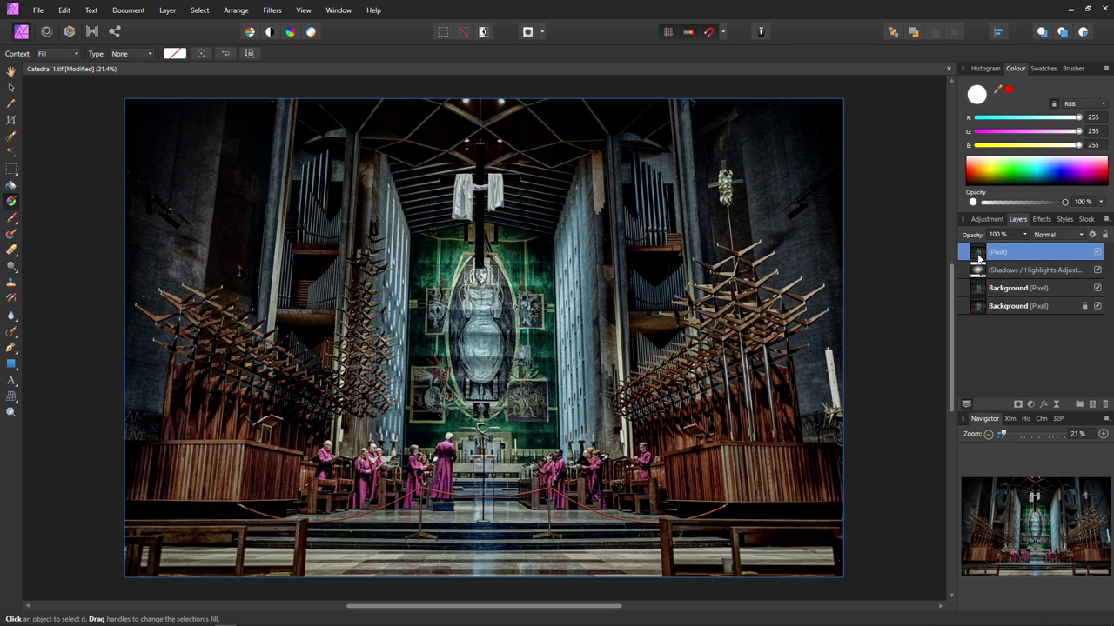
Set the Inpainting Brush to about 108 px with 0% hardness and paint out the left-side spot
left_click(11, 334)
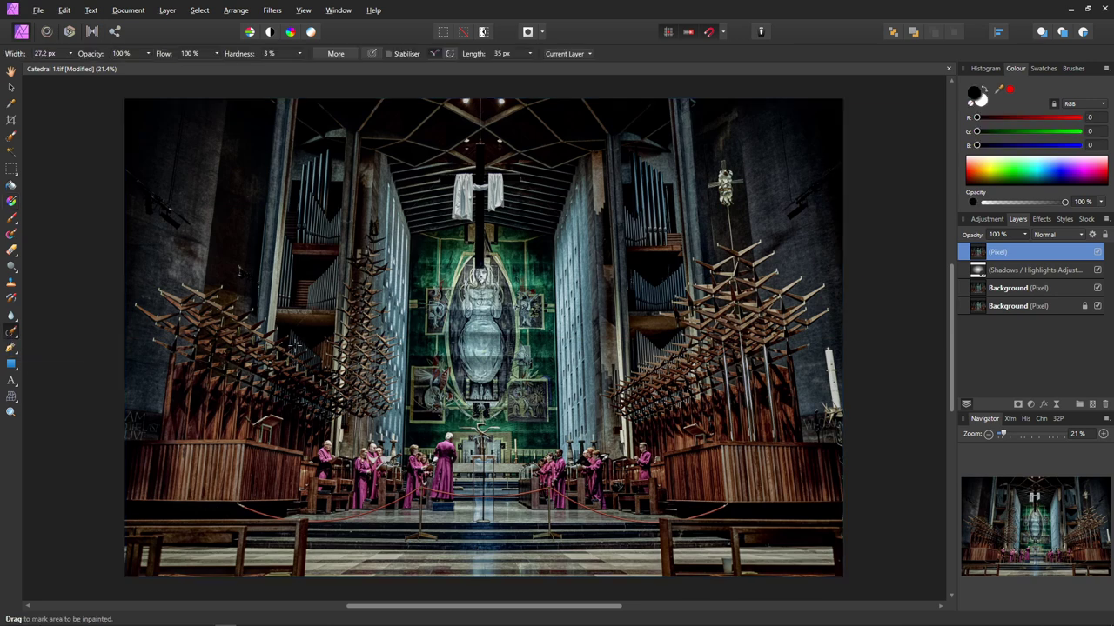
key("bracketright")
key("bracketright")
key("bracketright")
key("bracketright")
key("bracketright")
key("bracketright")
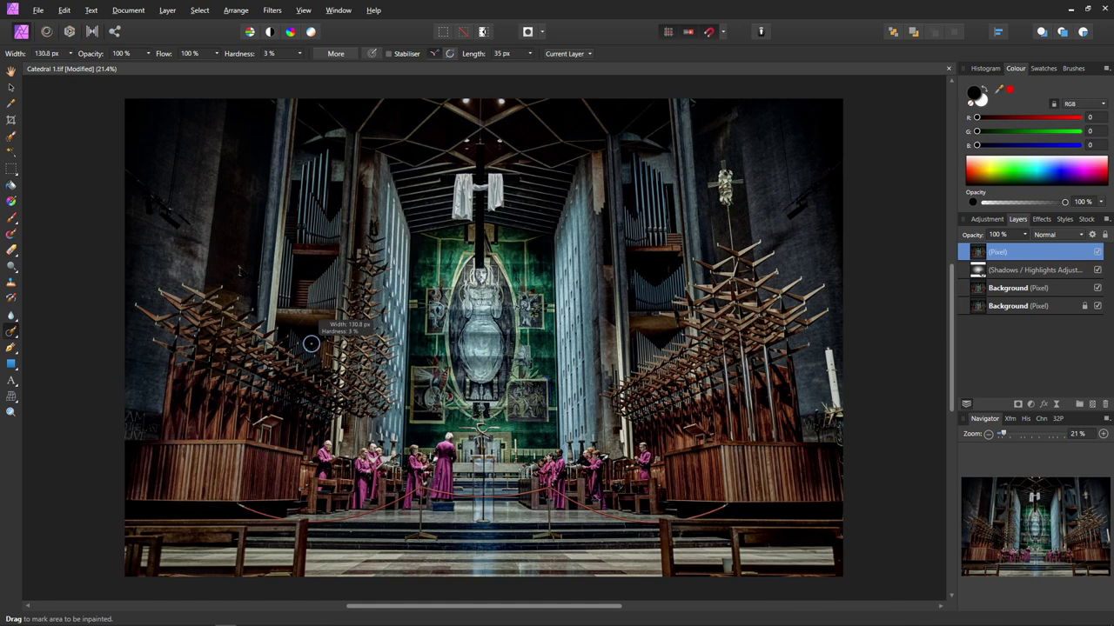
key("bracketright")
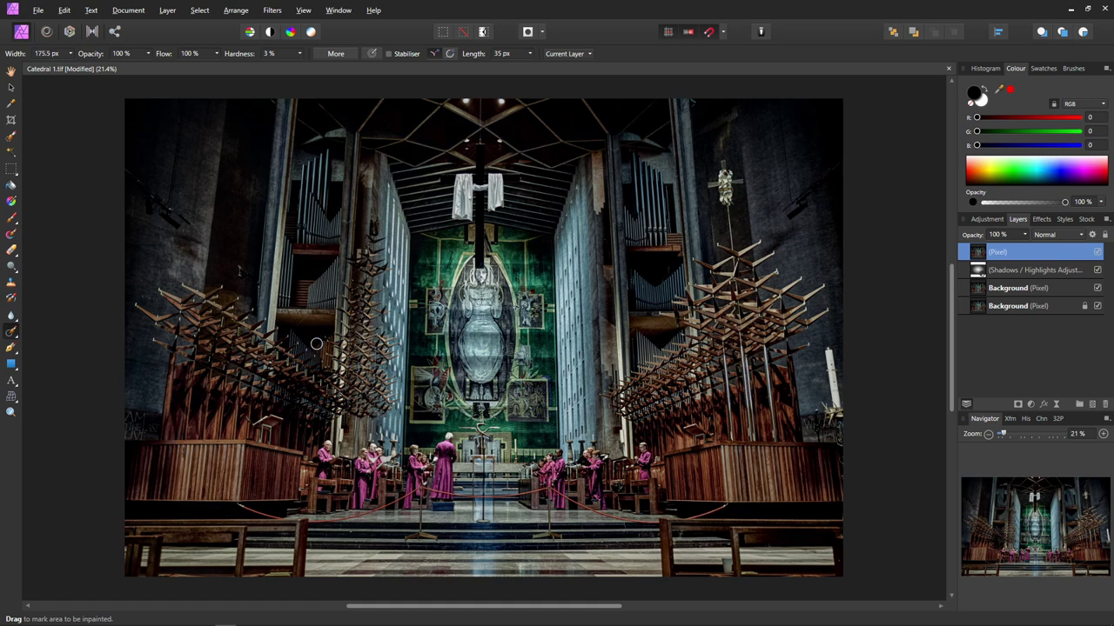
left_click_drag(312, 345, 261, 343)
left_click(299, 53)
left_click_drag(301, 67, 298, 69)
left_click(77, 257)
left_click(172, 239)
Close Catedral 1.tif, confirming Yes to save and choosing Save with layers
left_click(1106, 11)
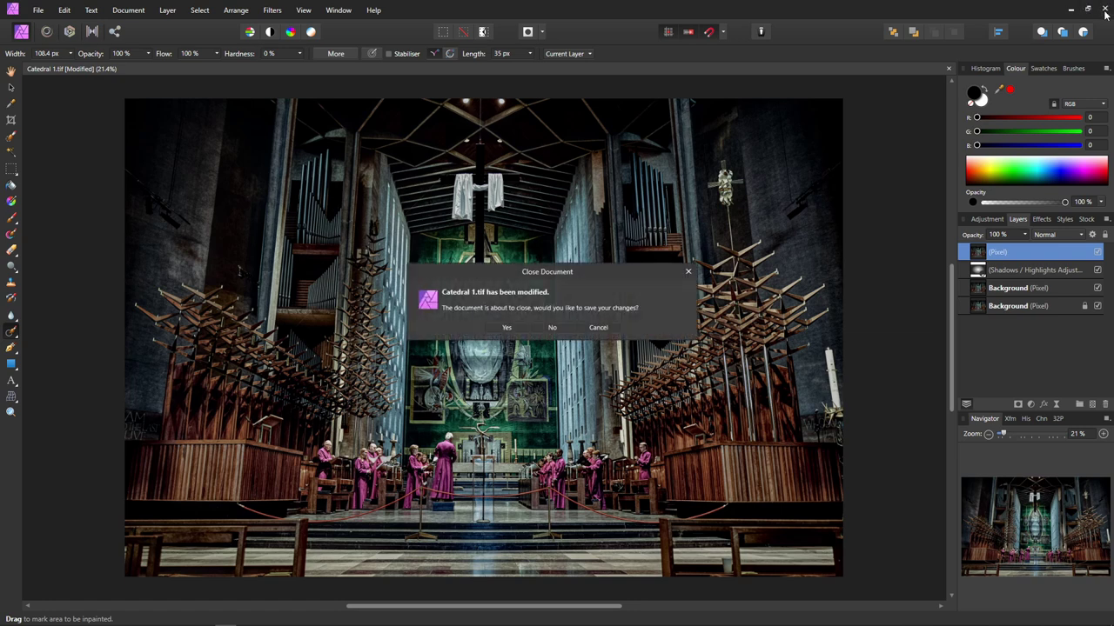
left_click(508, 328)
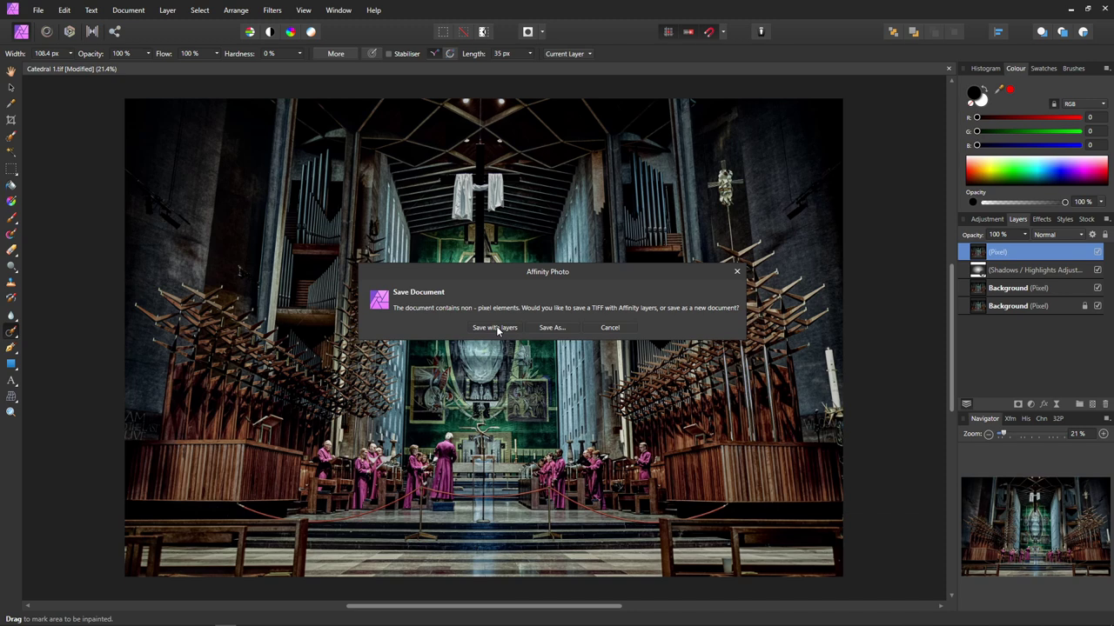
left_click(498, 328)
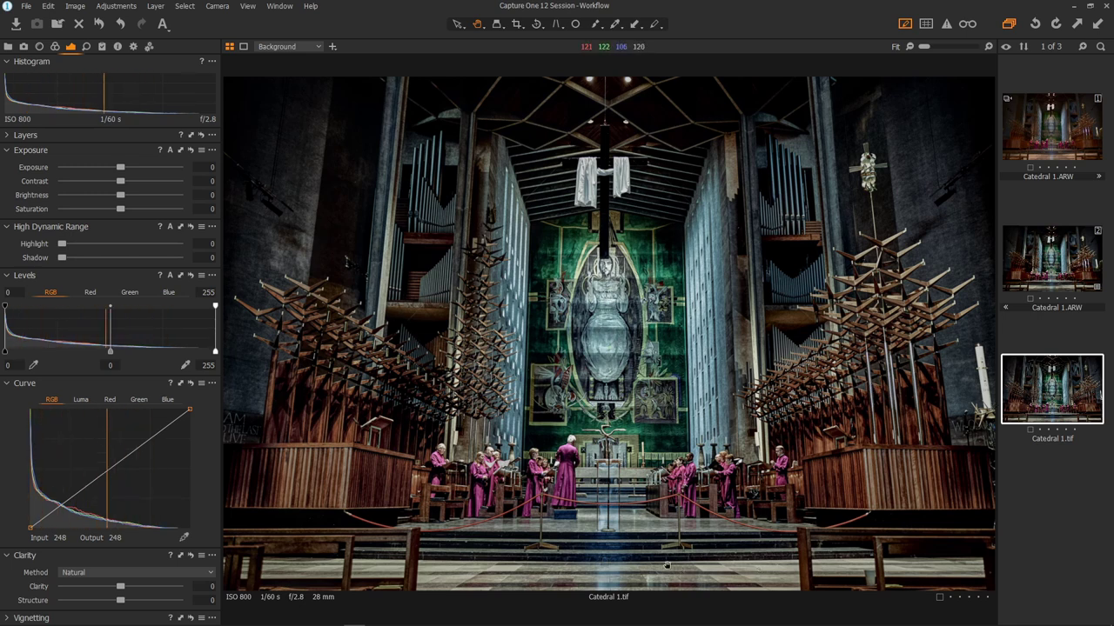
left_click(1068, 270)
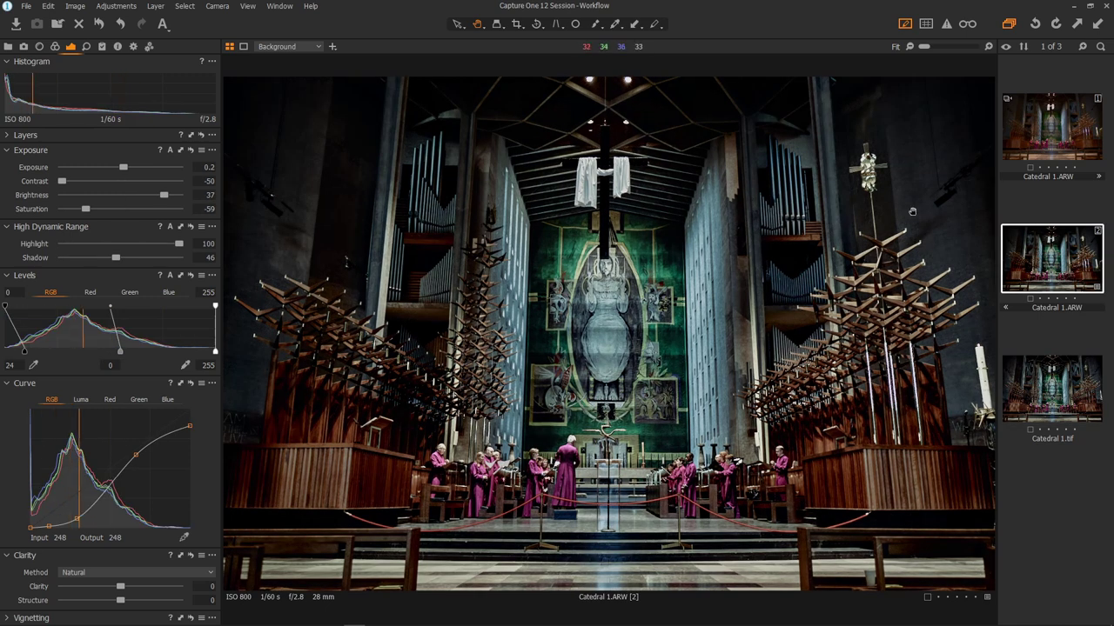
left_click(1044, 376)
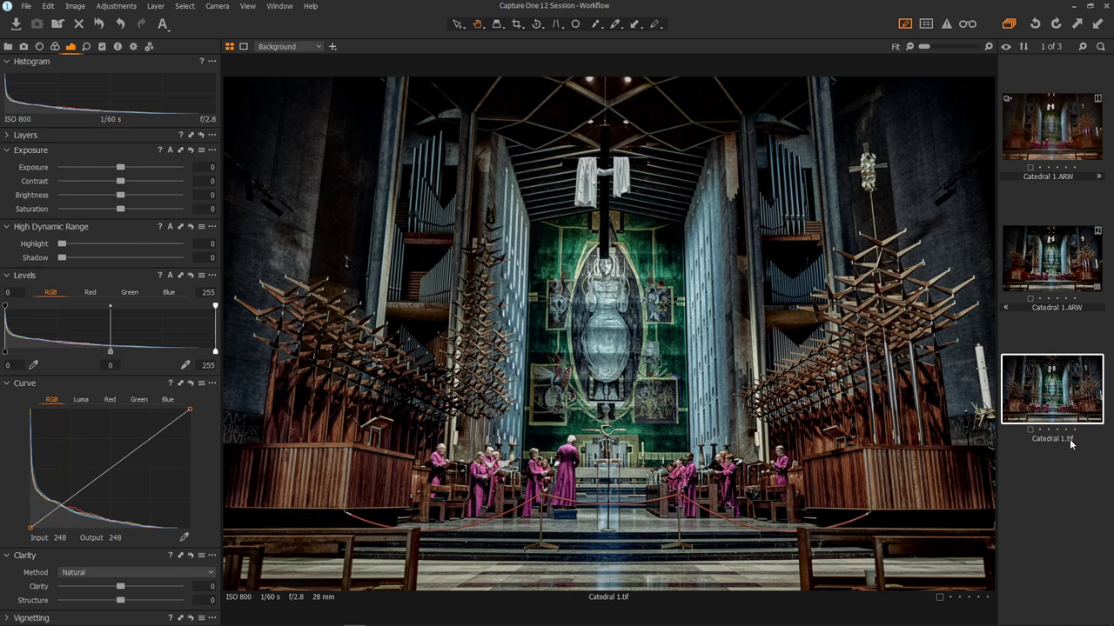
Open Catedral 1.tif from its thumbnail's Open With menu in Affinity Photo
right_click(1051, 395)
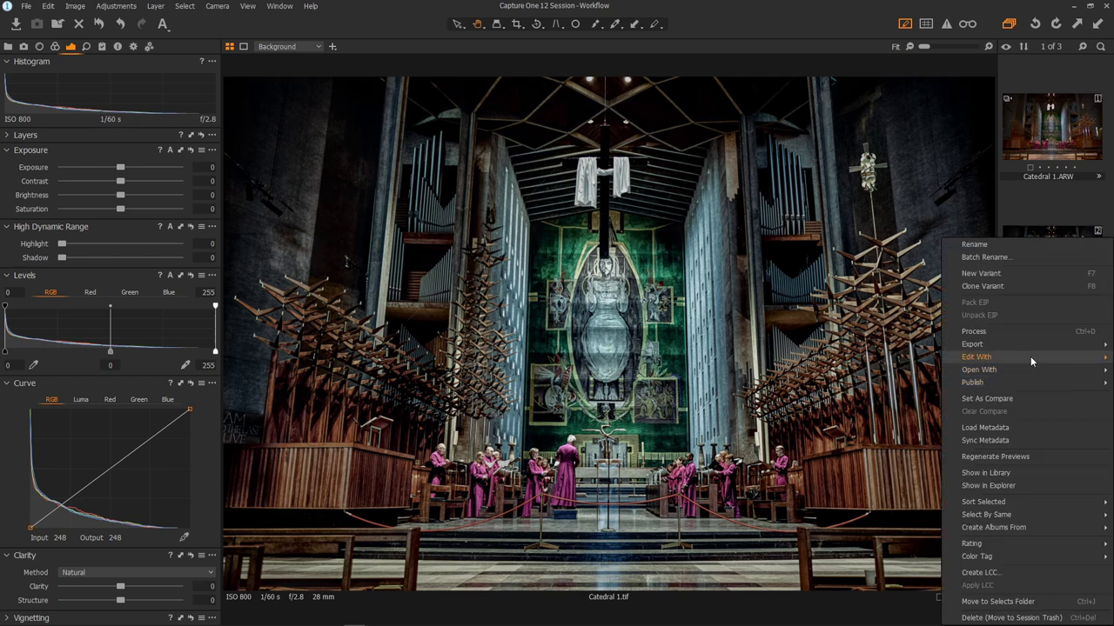
mouse_move(1028, 369)
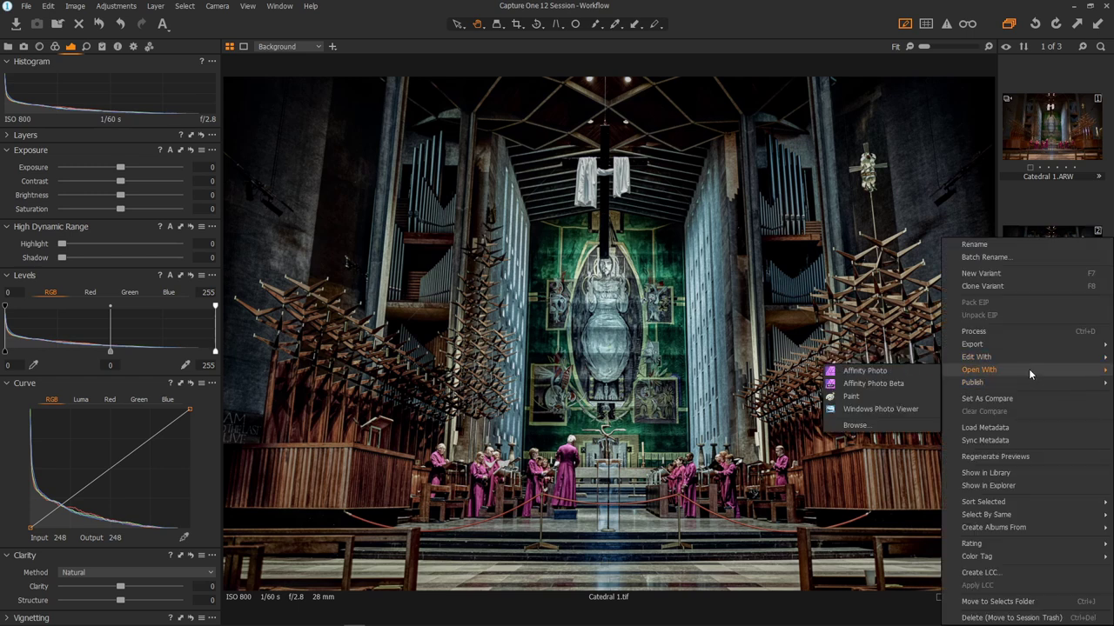
left_click(910, 369)
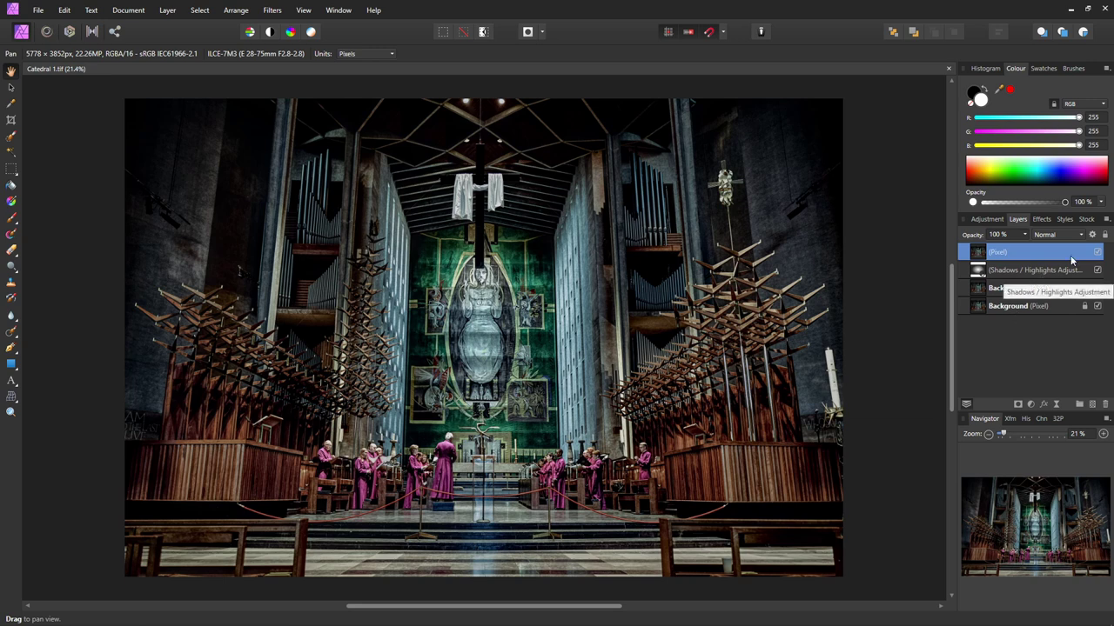
Hide the Pixel, Shadows / Highlights and upper Background layers to compare, then show them again
left_click(1097, 253)
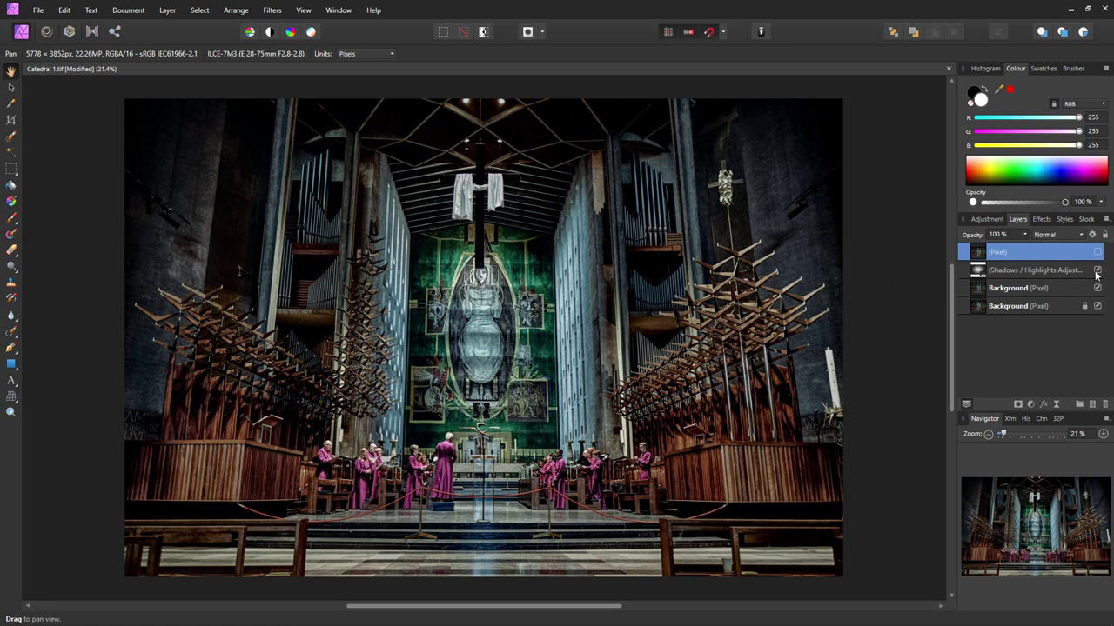
left_click(1098, 270)
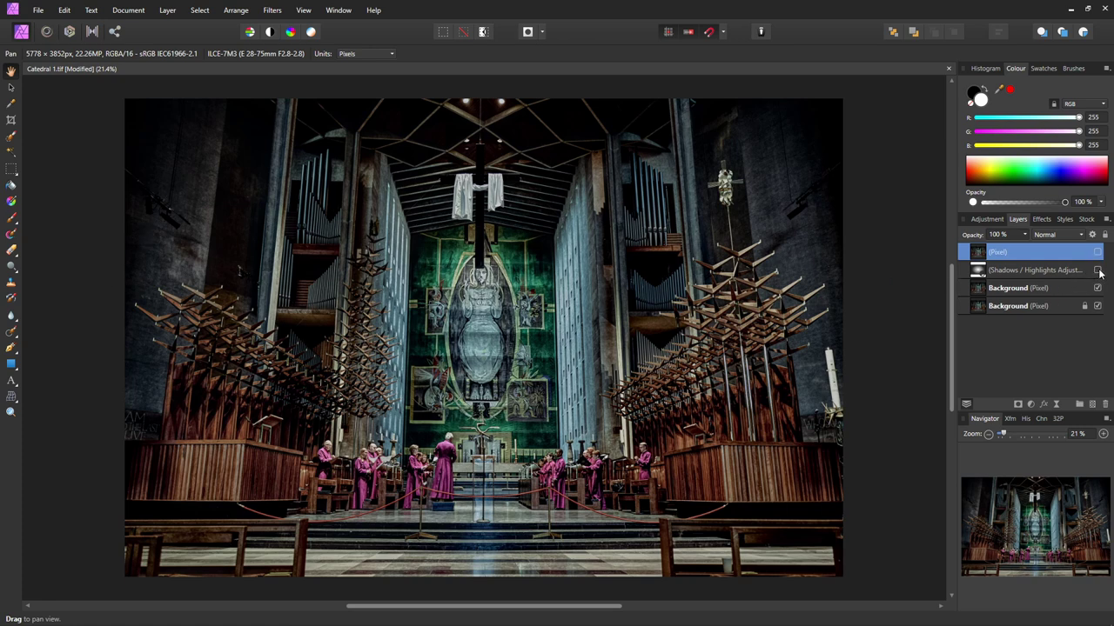
left_click(1097, 289)
left_click(1097, 289)
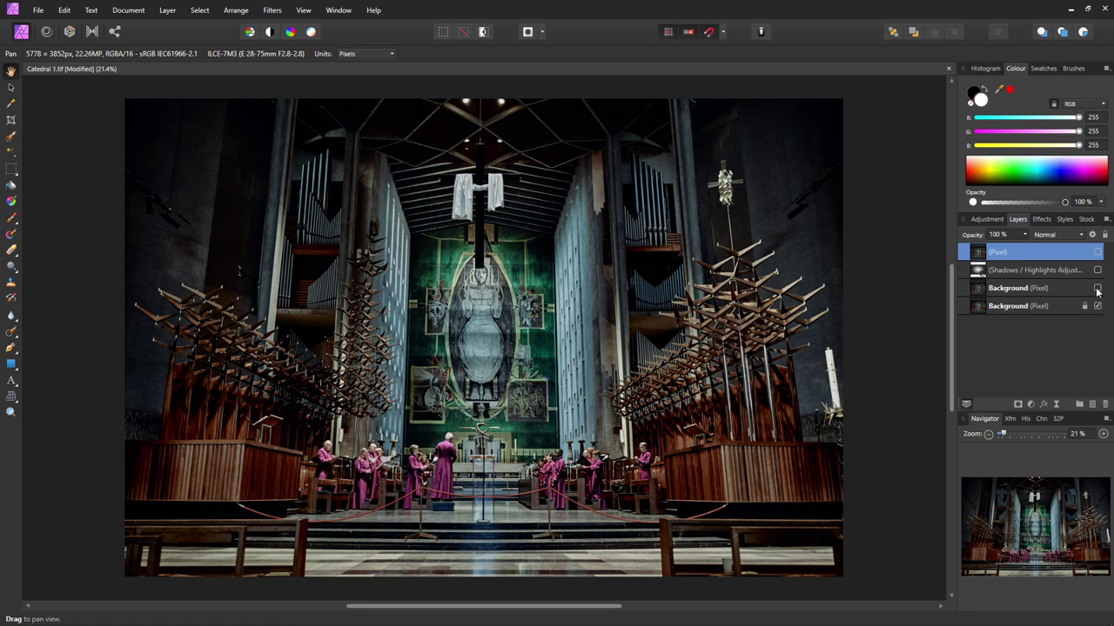
left_click(1097, 289)
left_click(1097, 271)
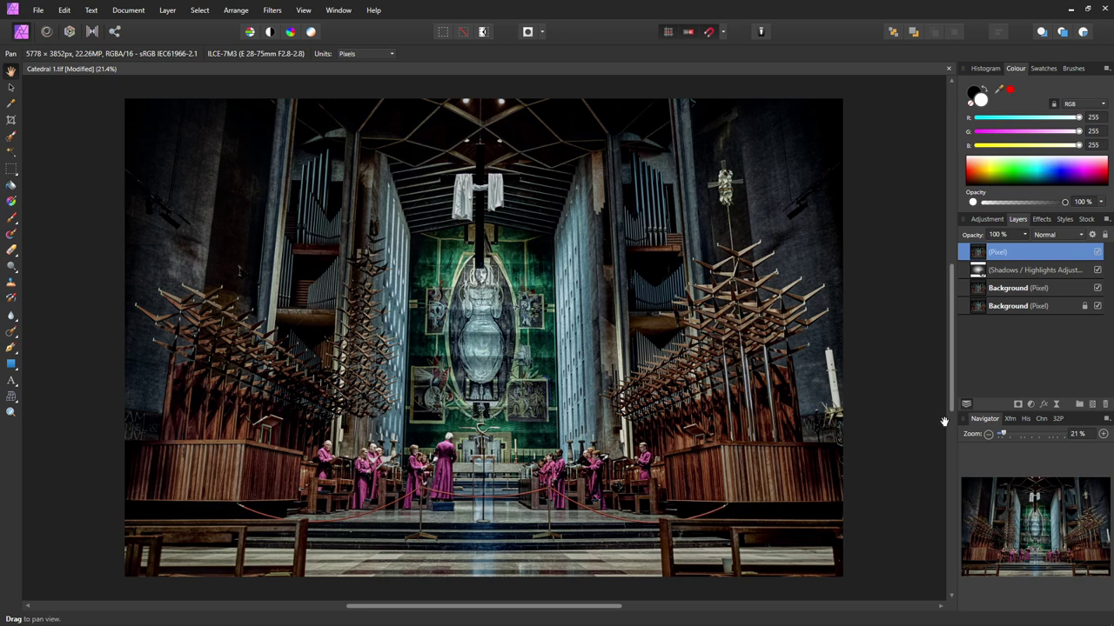
Add a Vignette live filter (exposure -2.887, hardness 39%, scale 117%), then toggle it to compare
left_click(1056, 405)
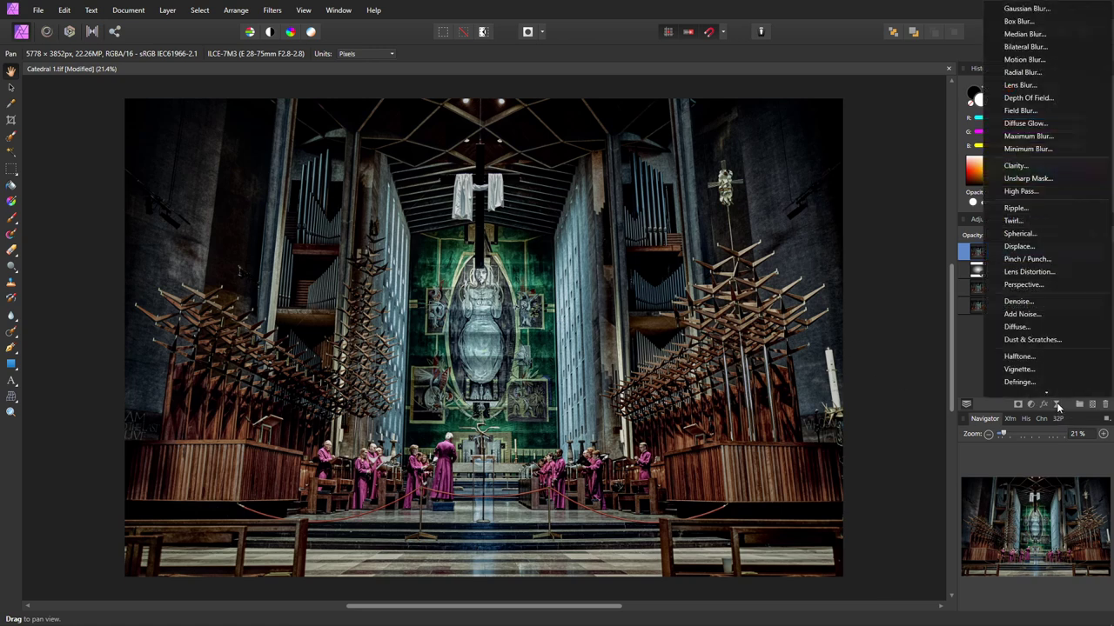
left_click(1037, 361)
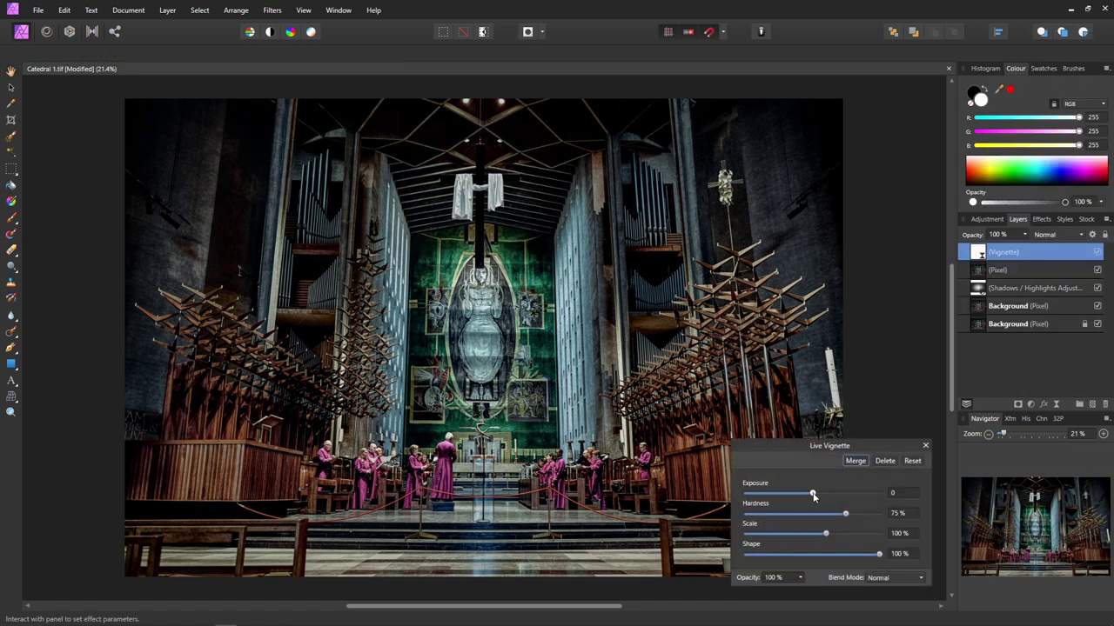
left_click_drag(812, 494, 765, 501)
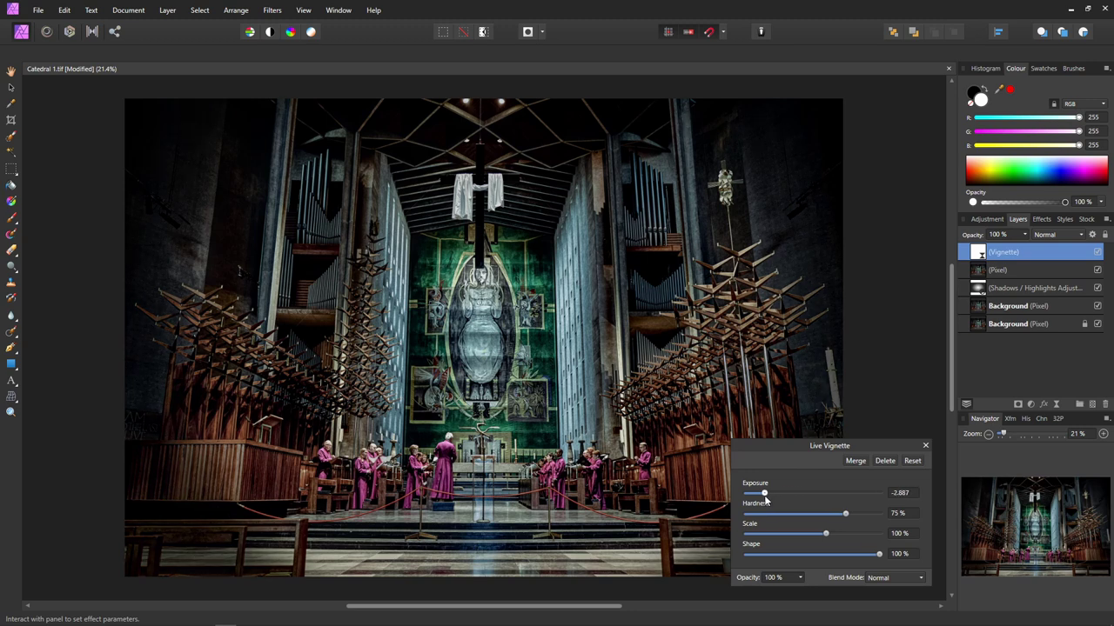
left_click_drag(845, 515, 797, 520)
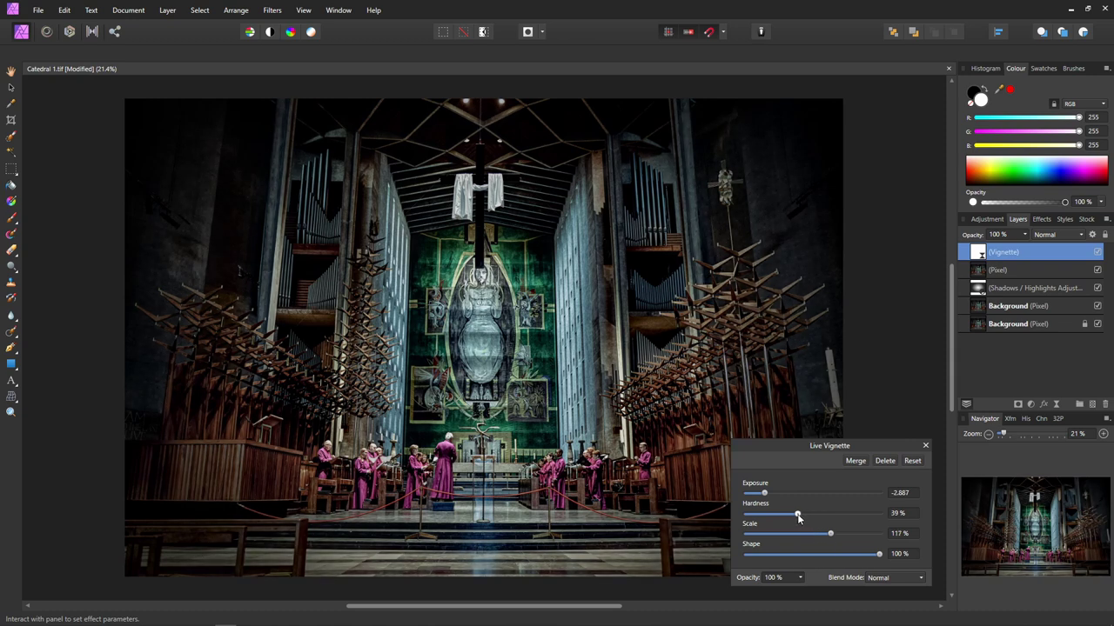
left_click(925, 446)
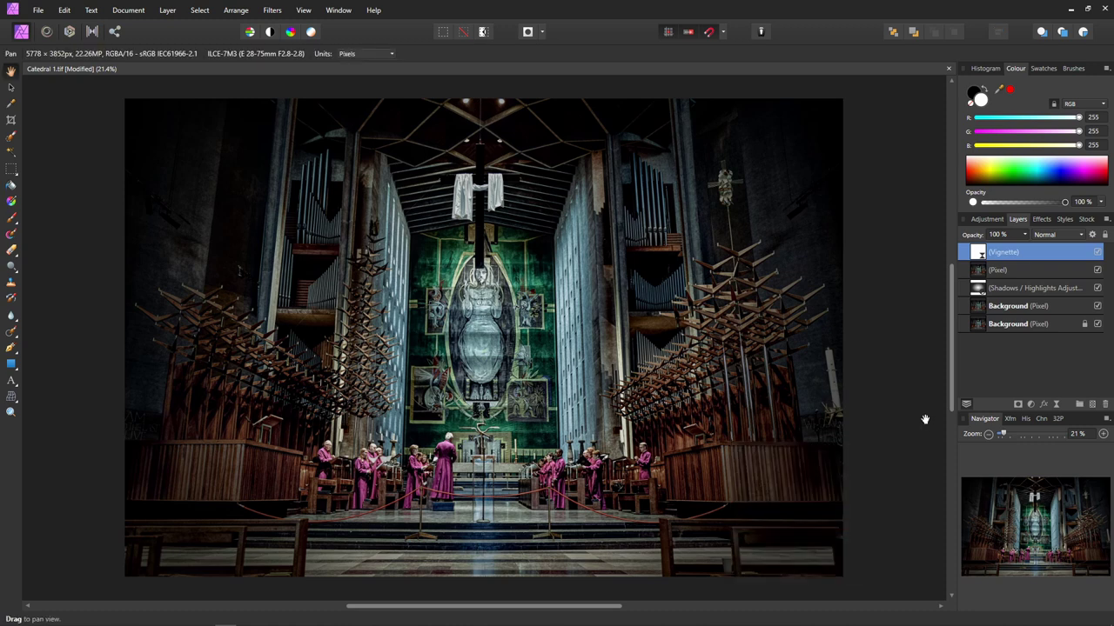
left_click(1097, 252)
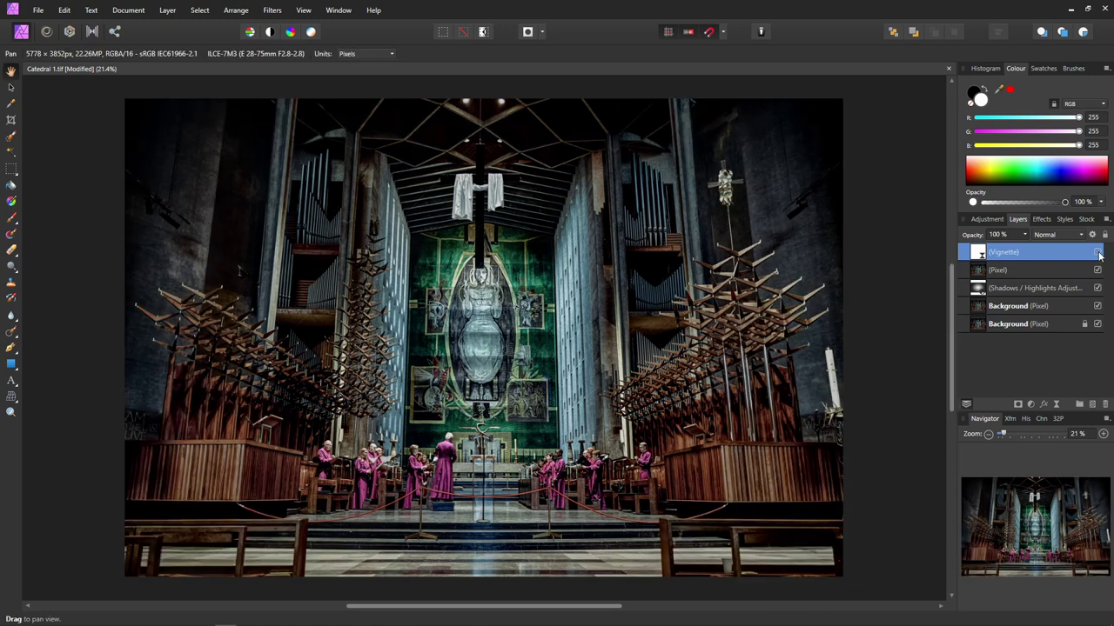
left_click(1097, 252)
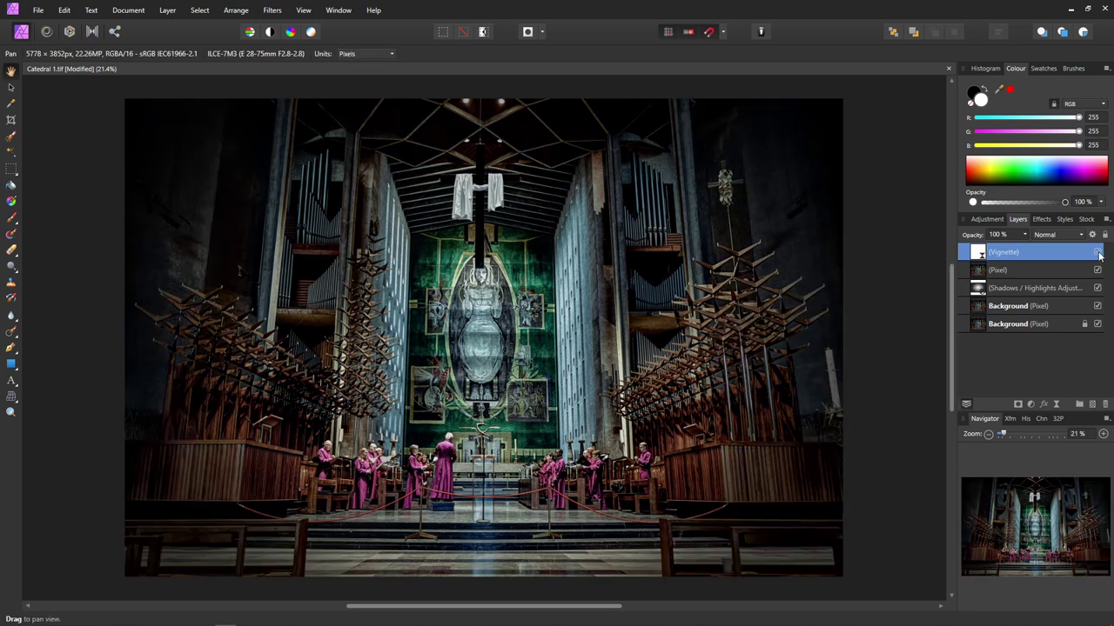
Close Catedral 1.tif in Affinity Photo, saving the vignette changes
left_click(1104, 10)
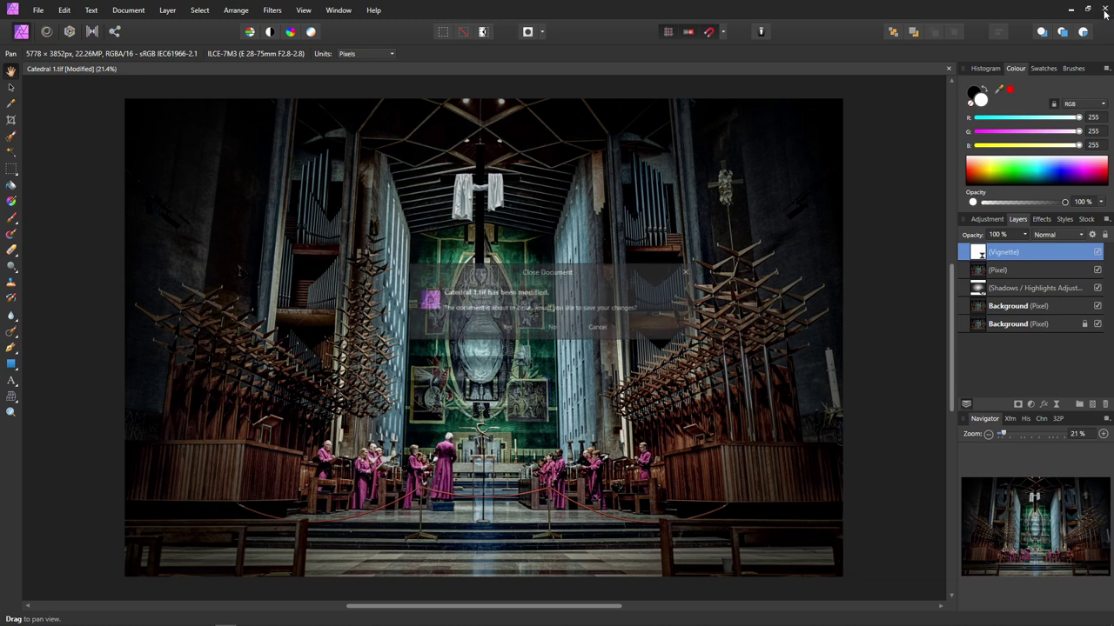
left_click(508, 327)
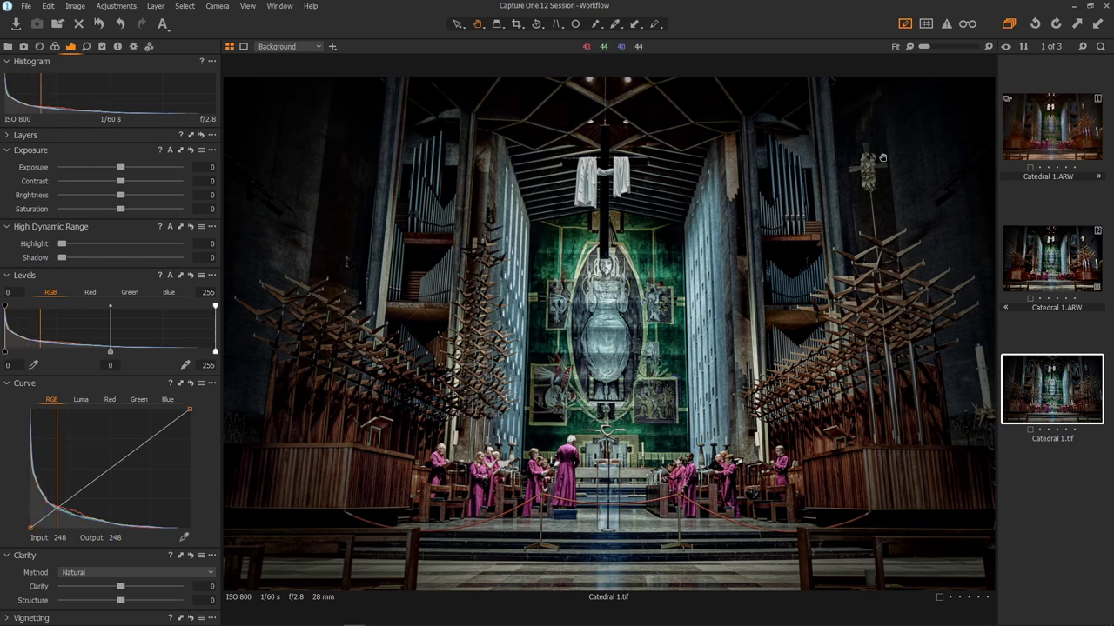
right_click(1034, 399)
mouse_move(1009, 362)
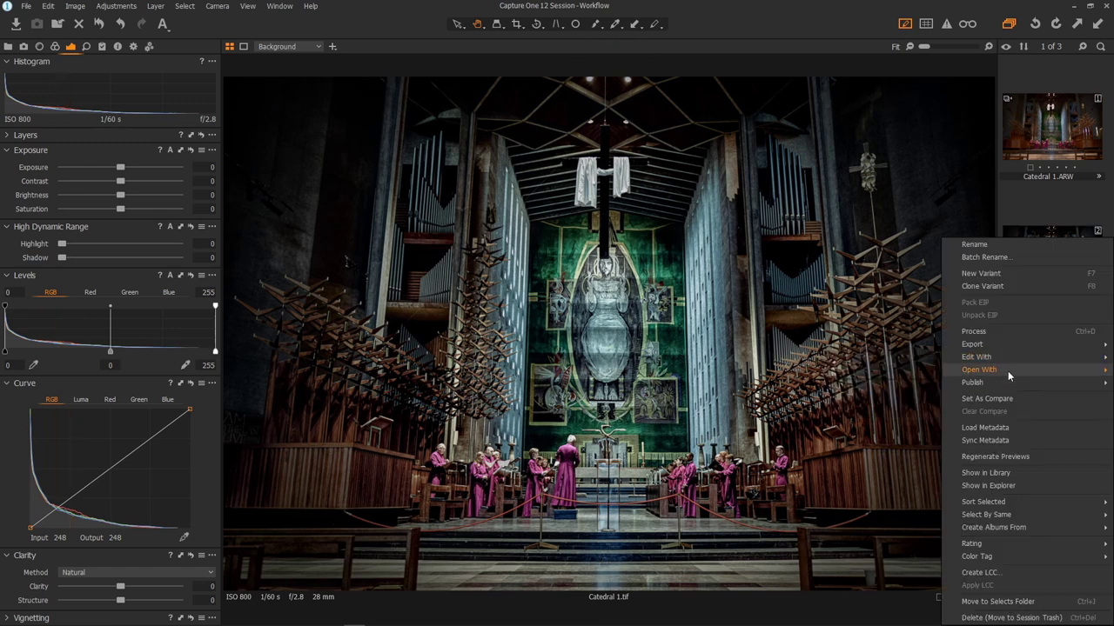
left_click(932, 373)
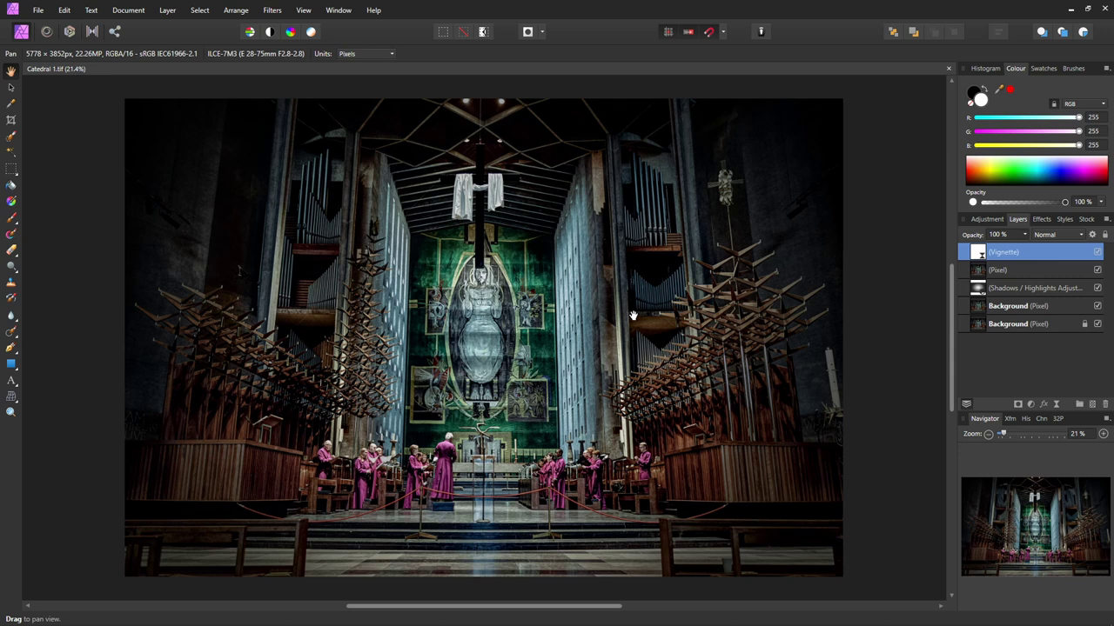
left_click(1103, 12)
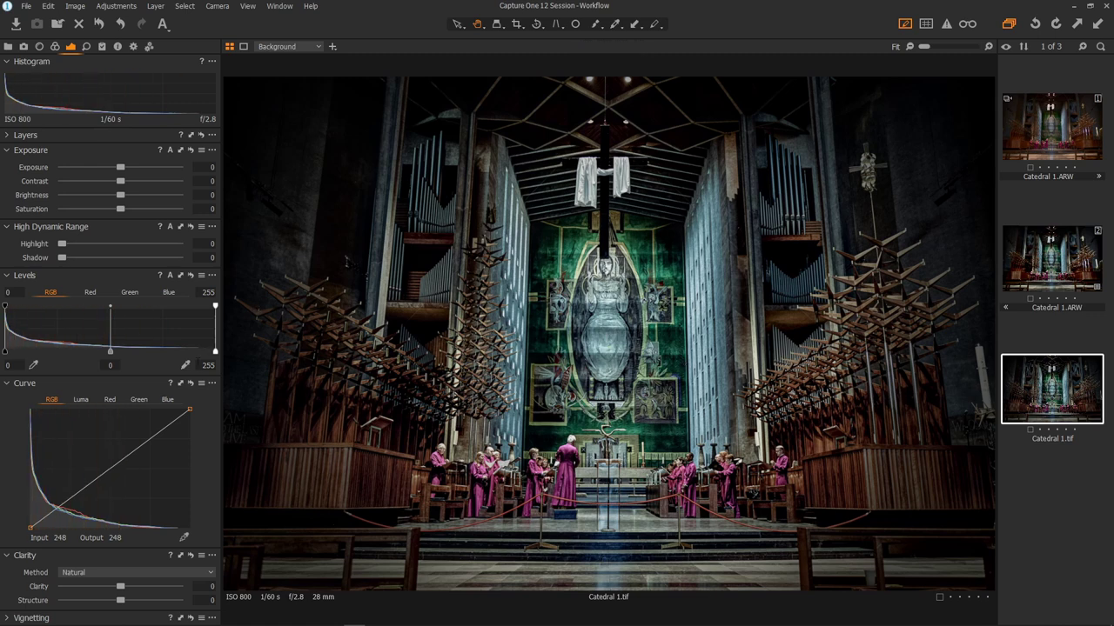
Set the Levels midtone to 0.12 and raise the black point to 3
left_click_drag(111, 352, 98, 353)
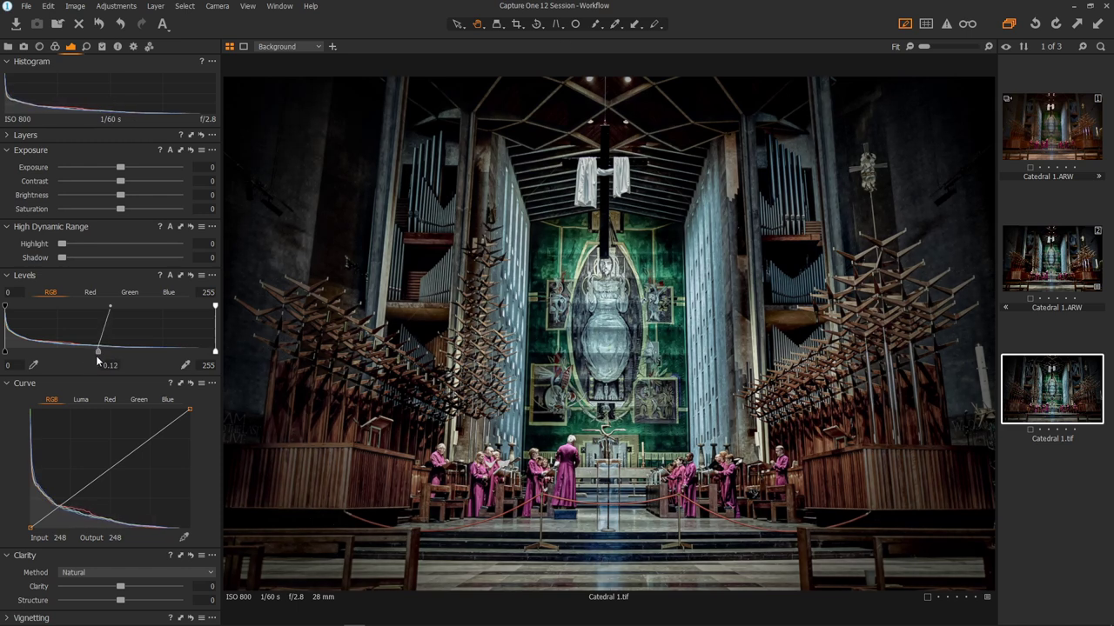
left_click_drag(7, 356, 8, 356)
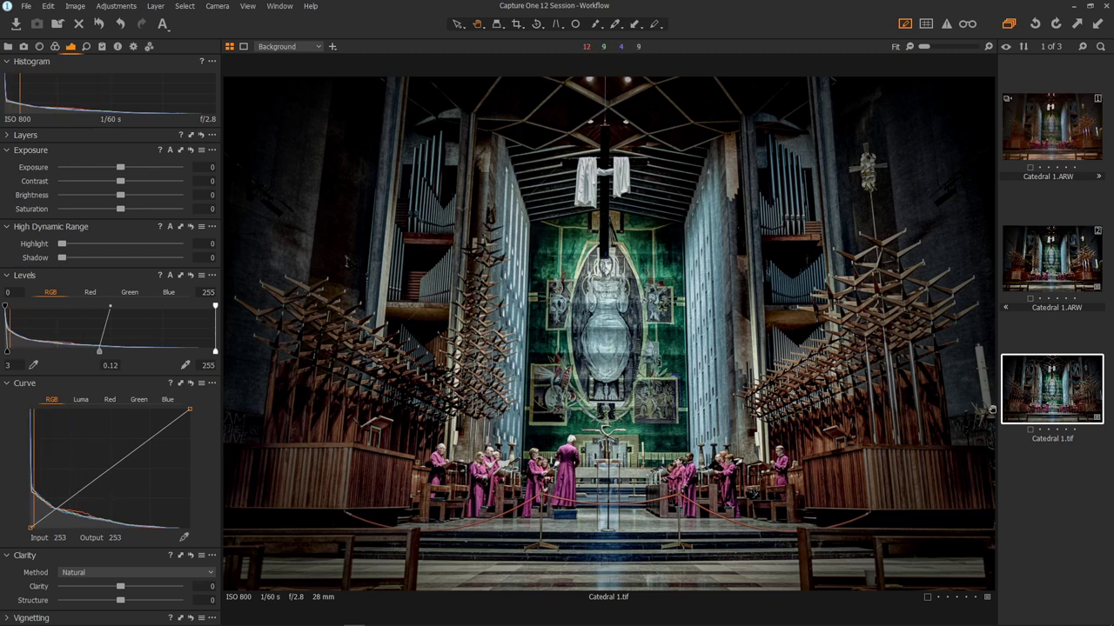
right_click(1057, 403)
mouse_move(1044, 345)
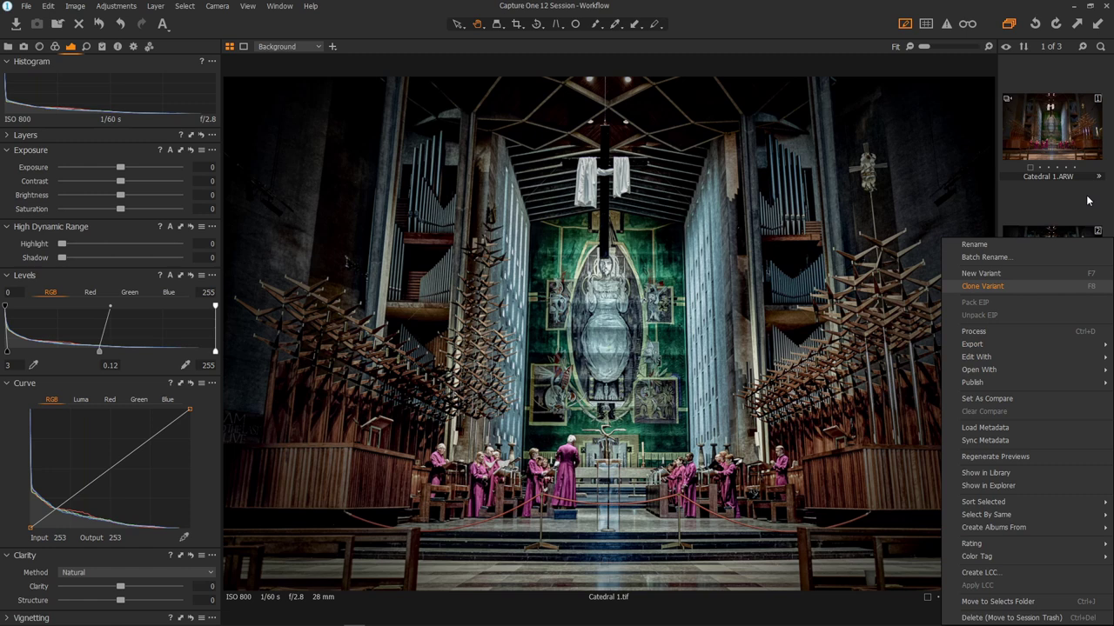
left_click(982, 286)
left_click(1041, 397)
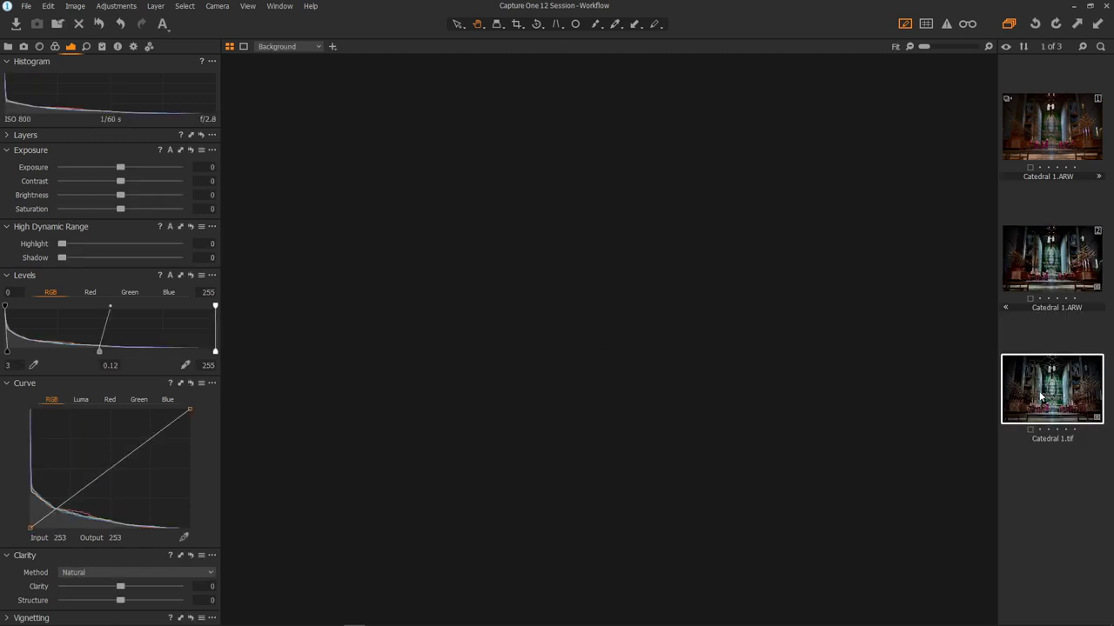